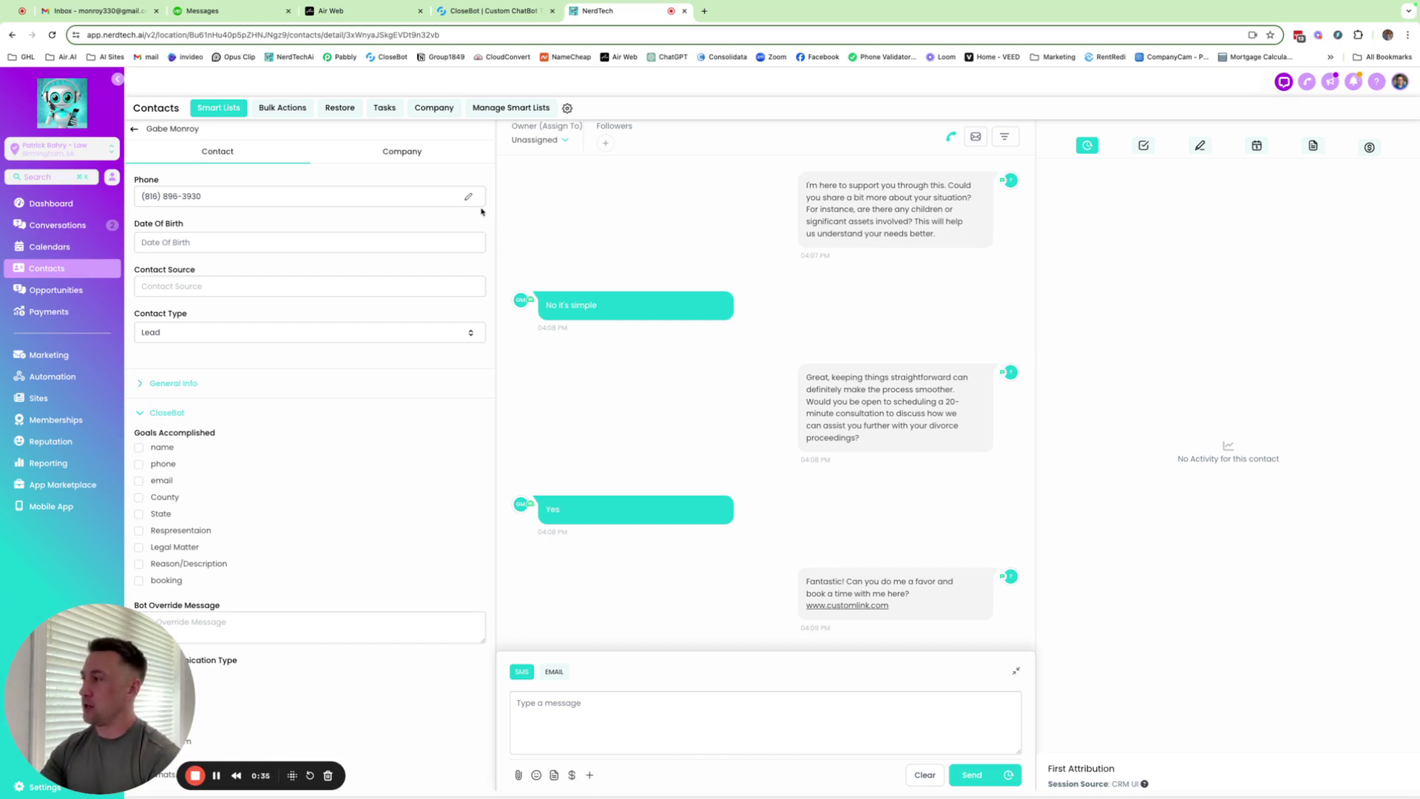
- Scroll the contact panel past the empty CloseBot goal and case fields down to Automation
scroll(408, 365, down, 3)
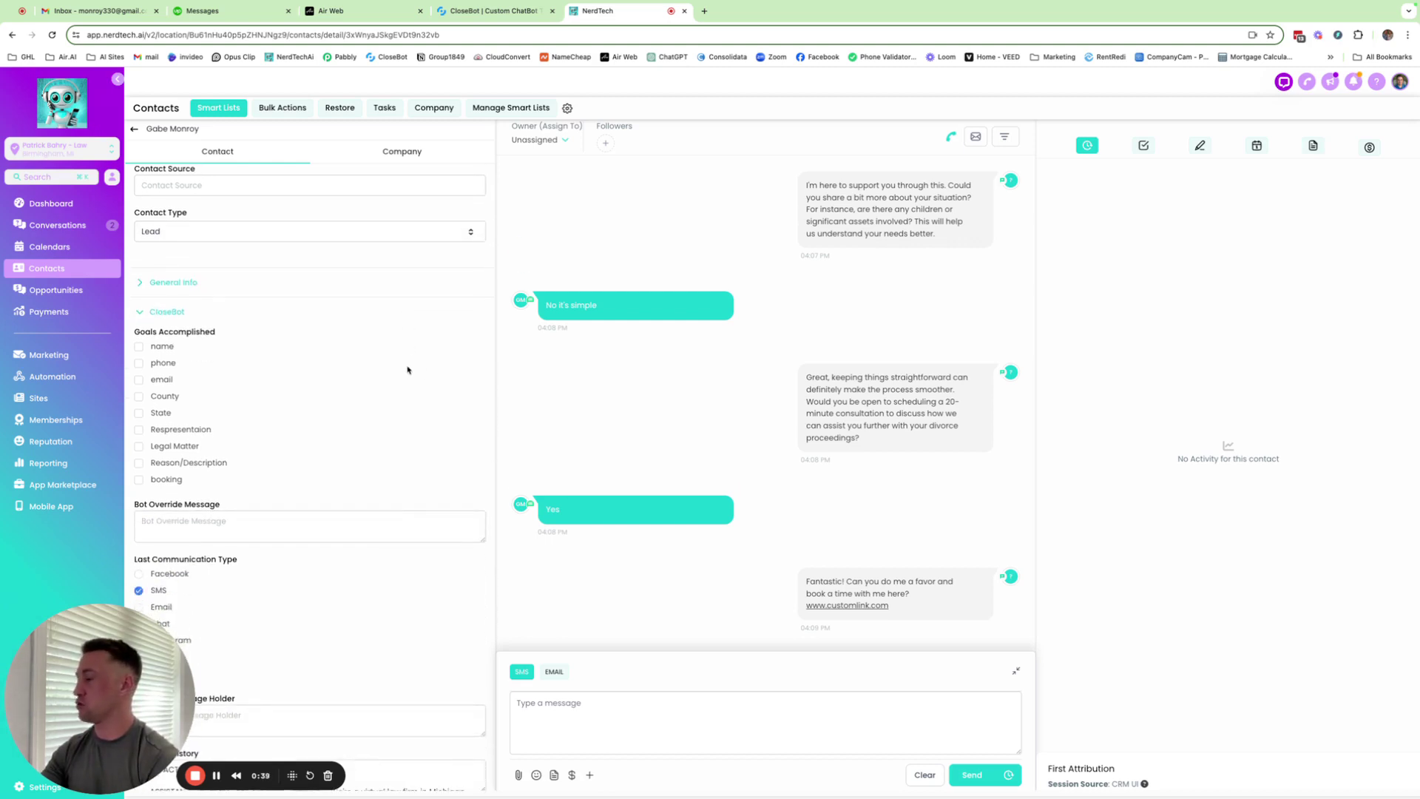
scroll(394, 367, down, 1)
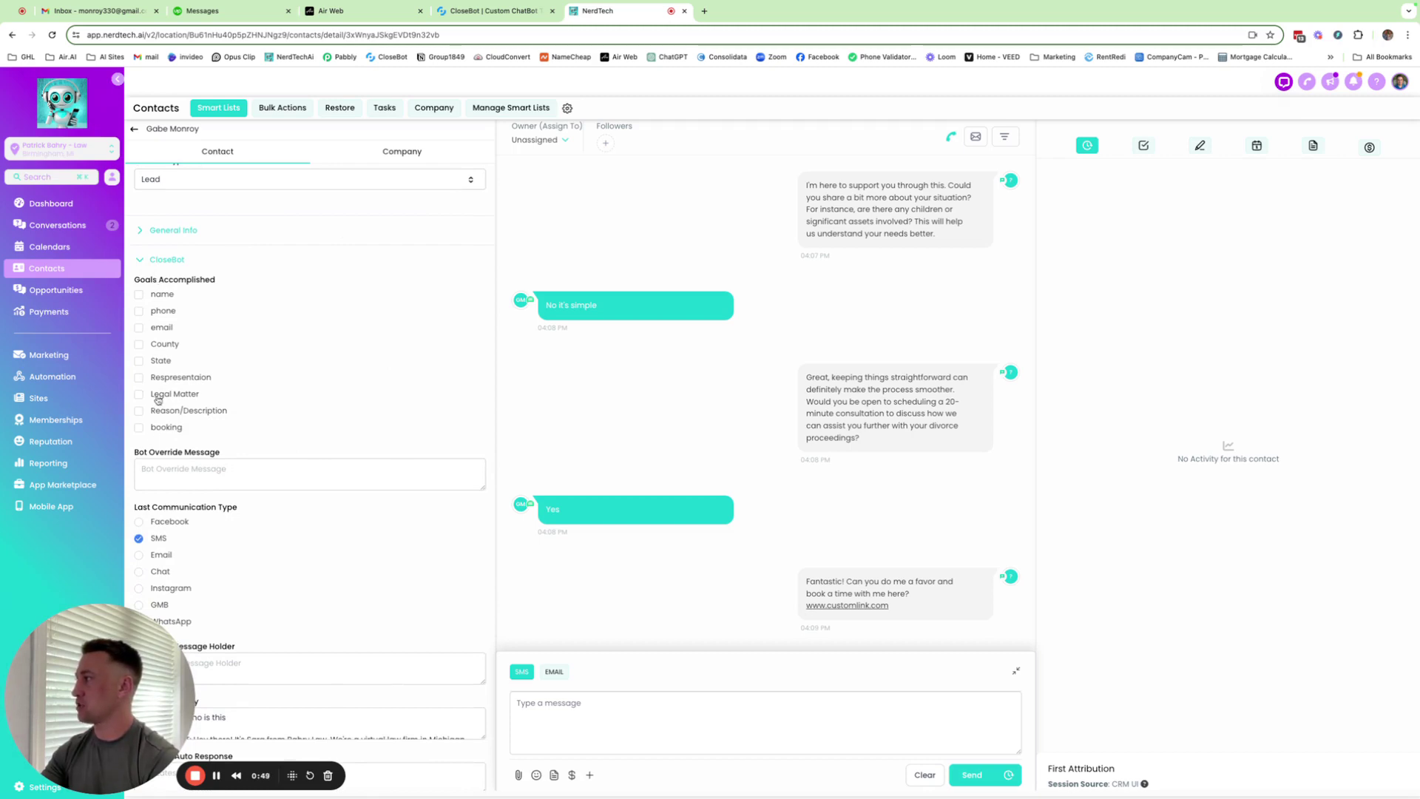
scroll(366, 392, down, 6)
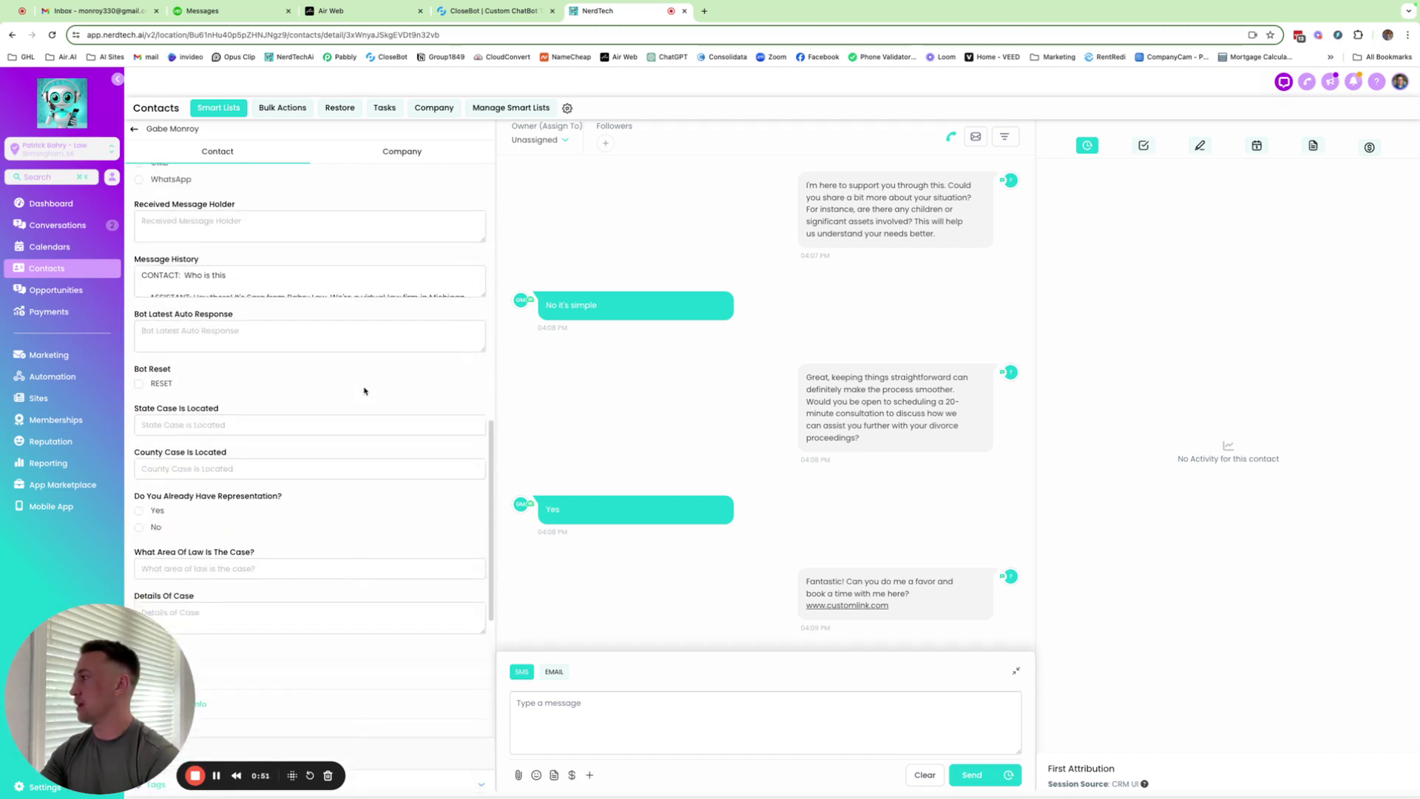
scroll(362, 391, down, 2)
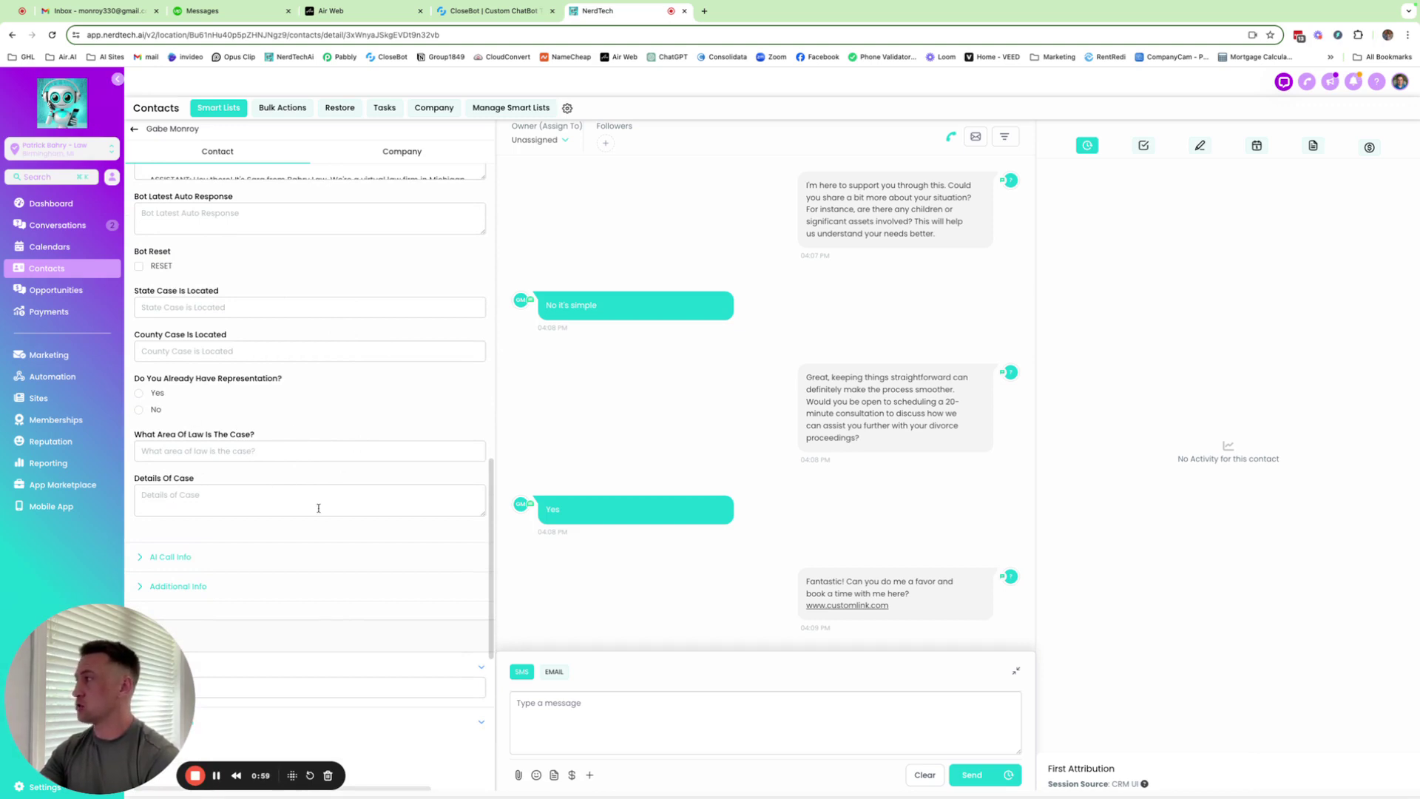
scroll(314, 444, up, 1)
scroll(315, 436, up, 5)
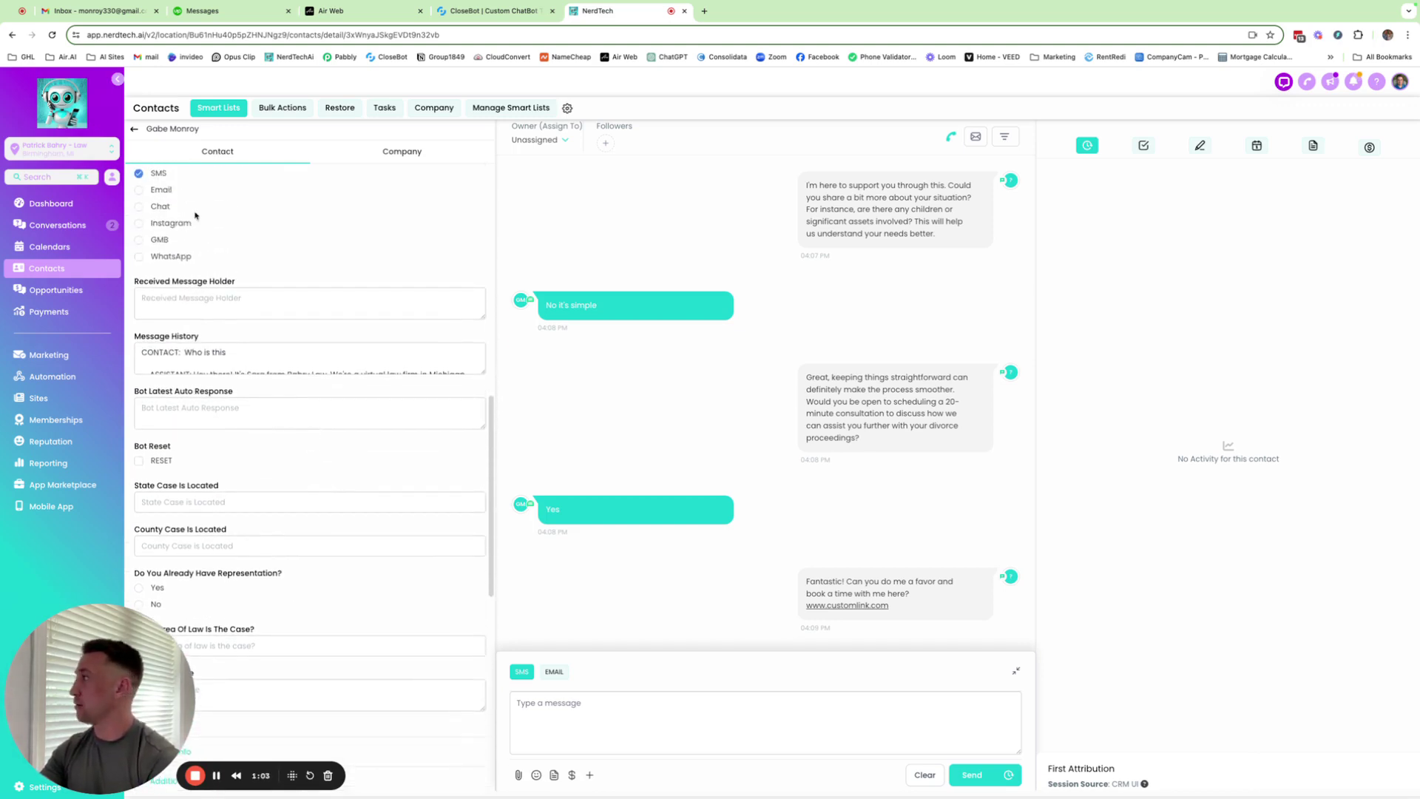
scroll(192, 214, up, 6)
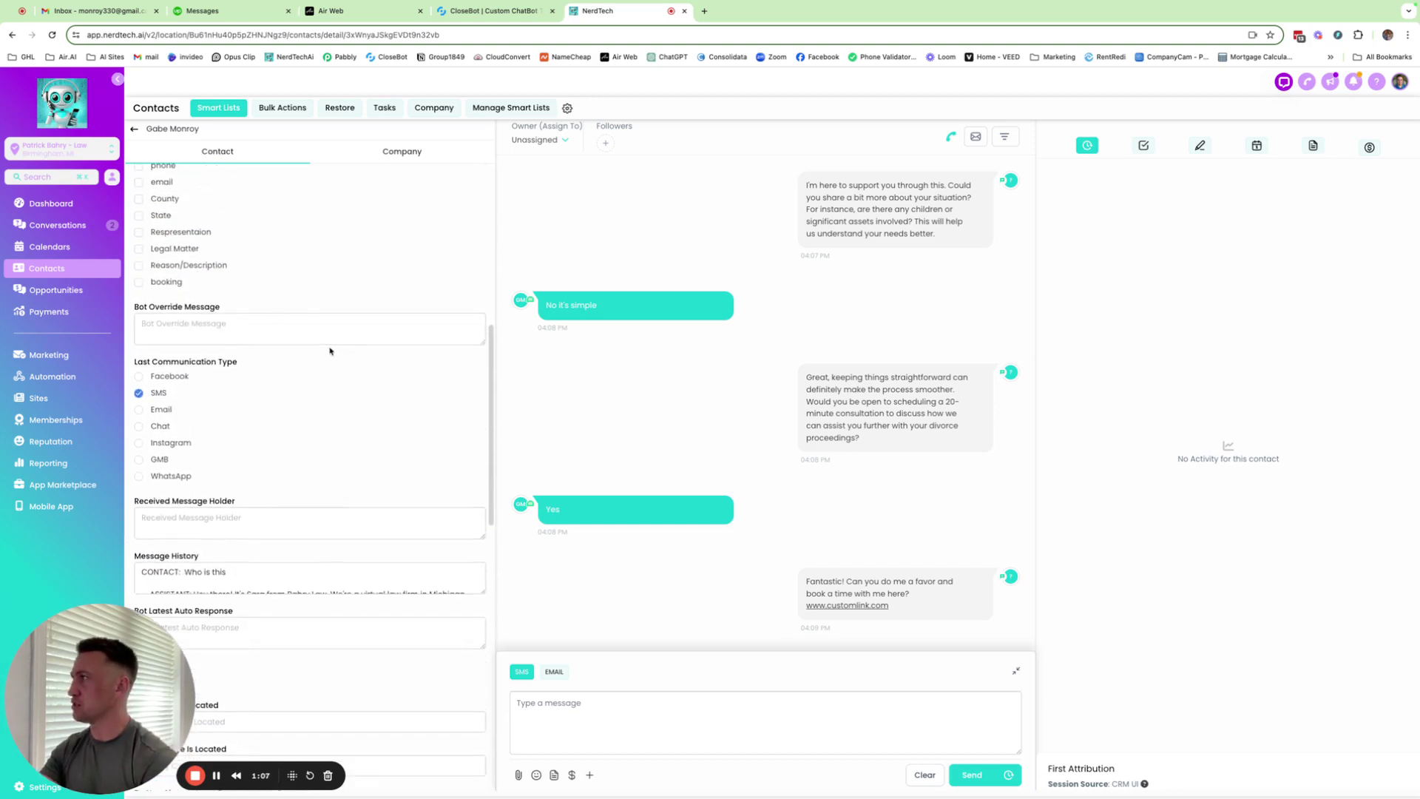
scroll(377, 353, down, 6)
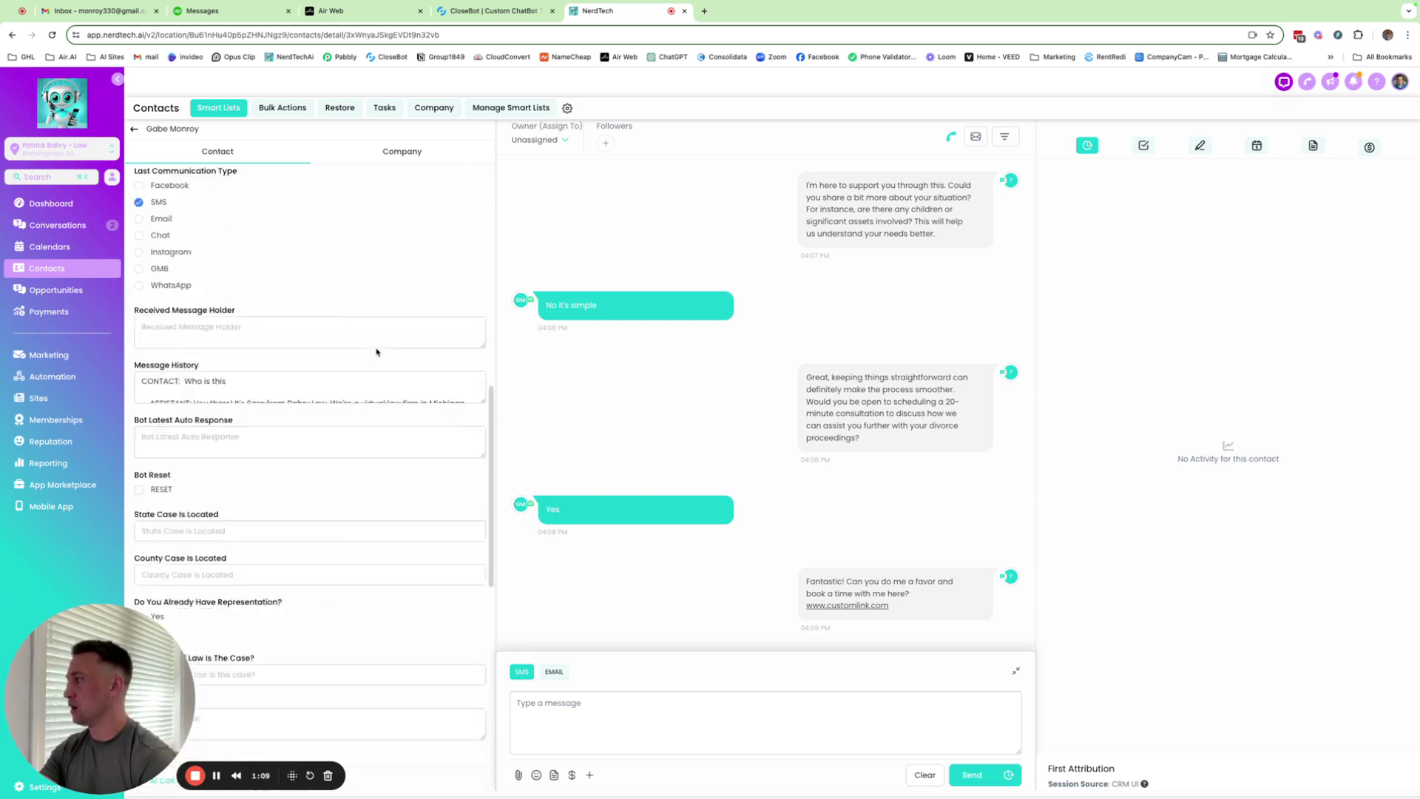
scroll(377, 353, down, 10)
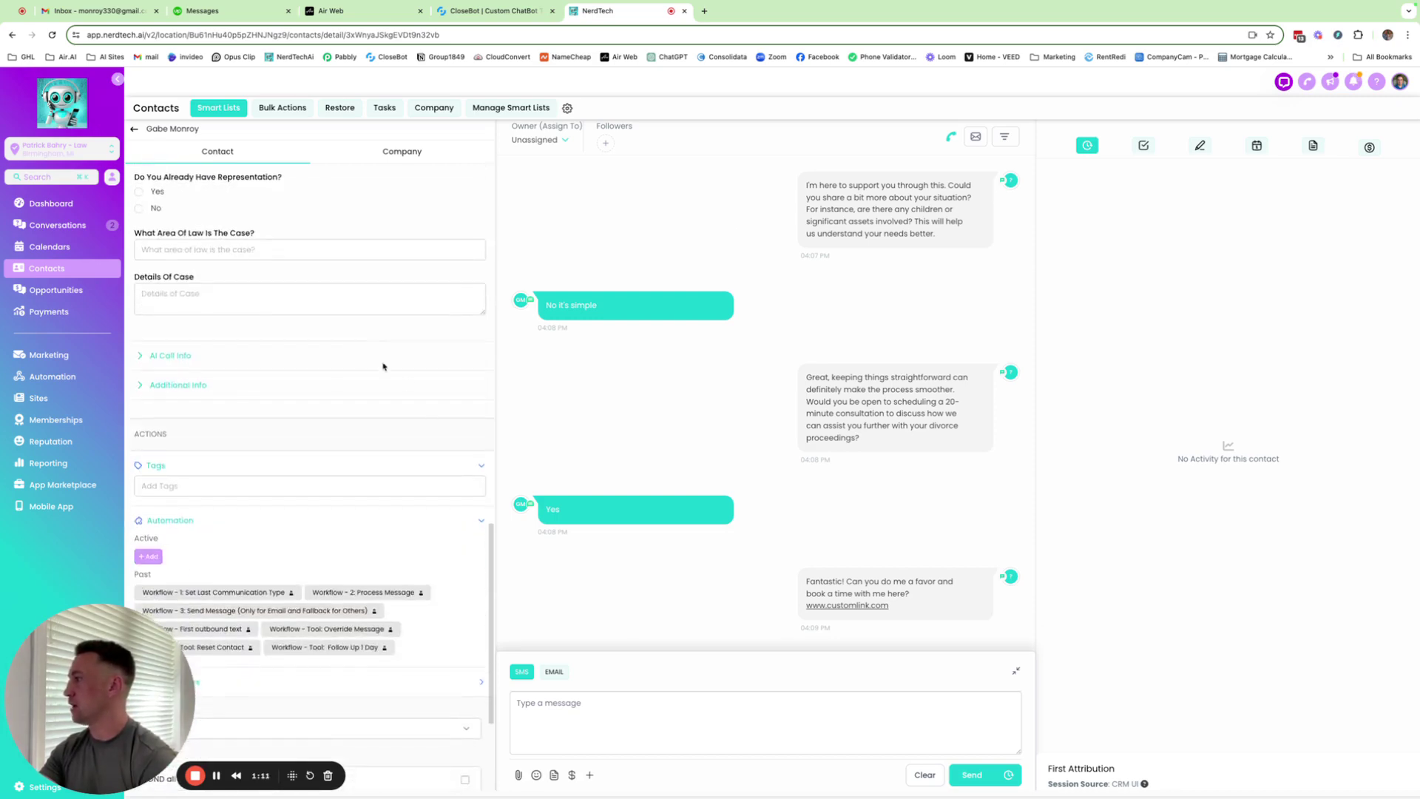
scroll(404, 381, down, 4)
- Add the contact to the 'First outbound text' workflow with event start Apr 24, 2024 5:30 PM
click(148, 411)
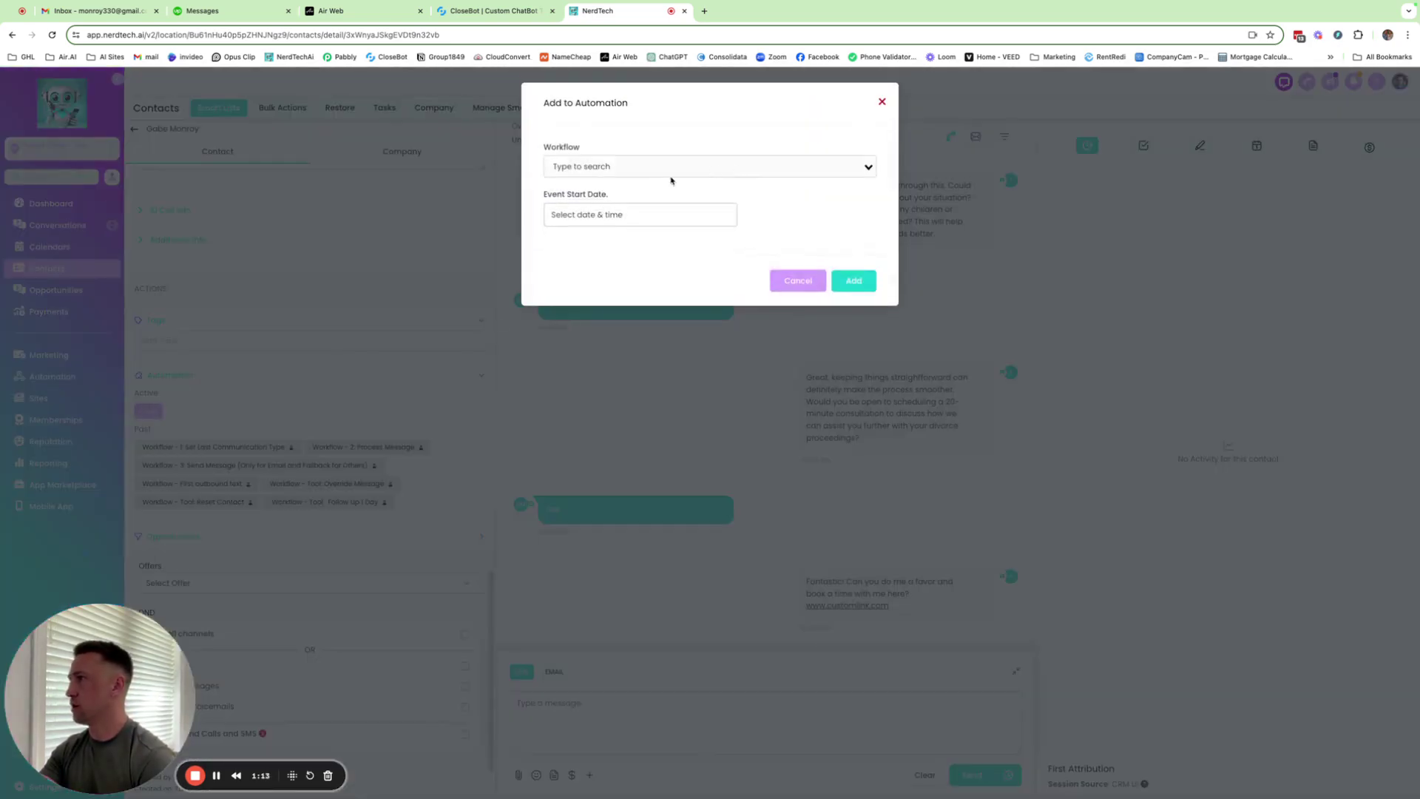
click(634, 170)
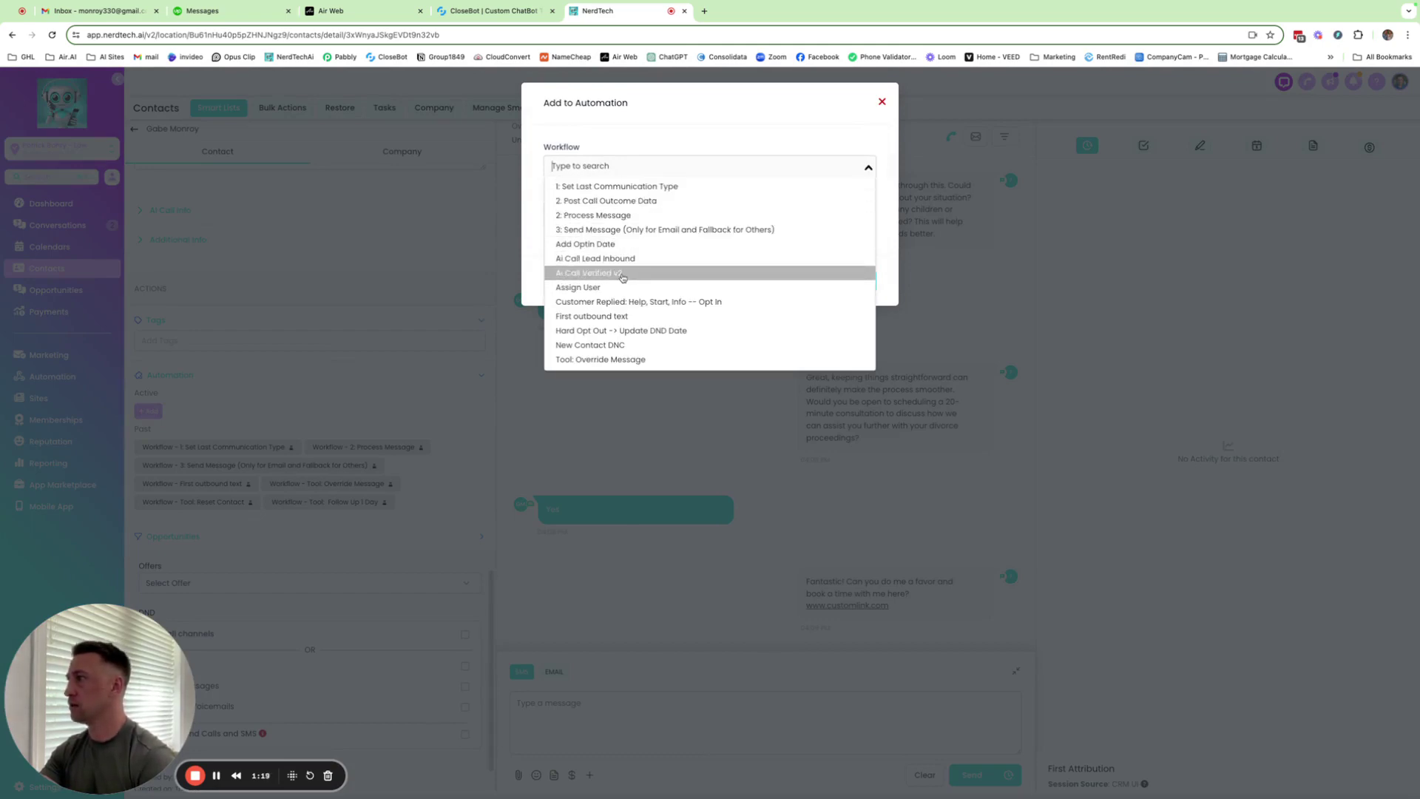
scroll(621, 281, down, 1)
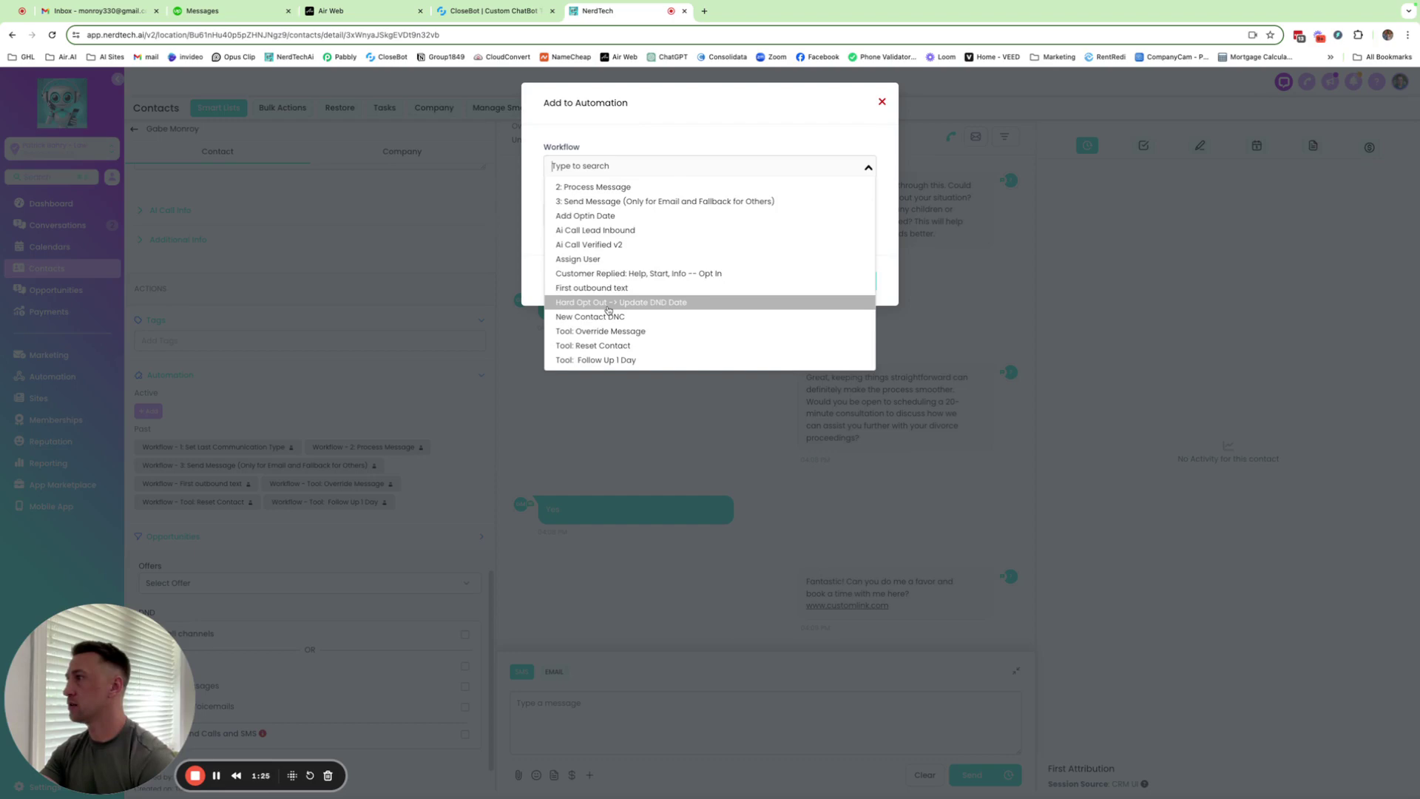
click(592, 288)
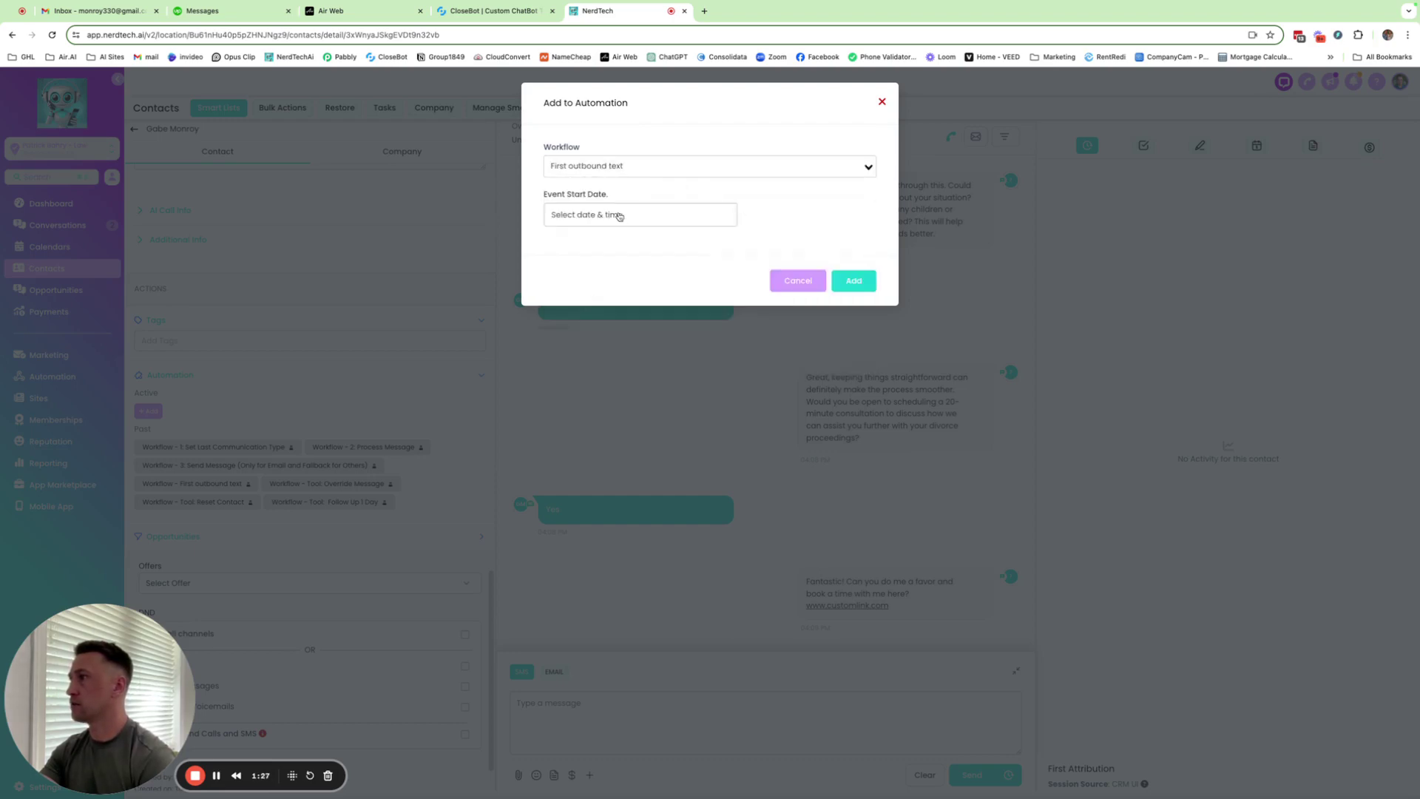
click(620, 216)
click(708, 443)
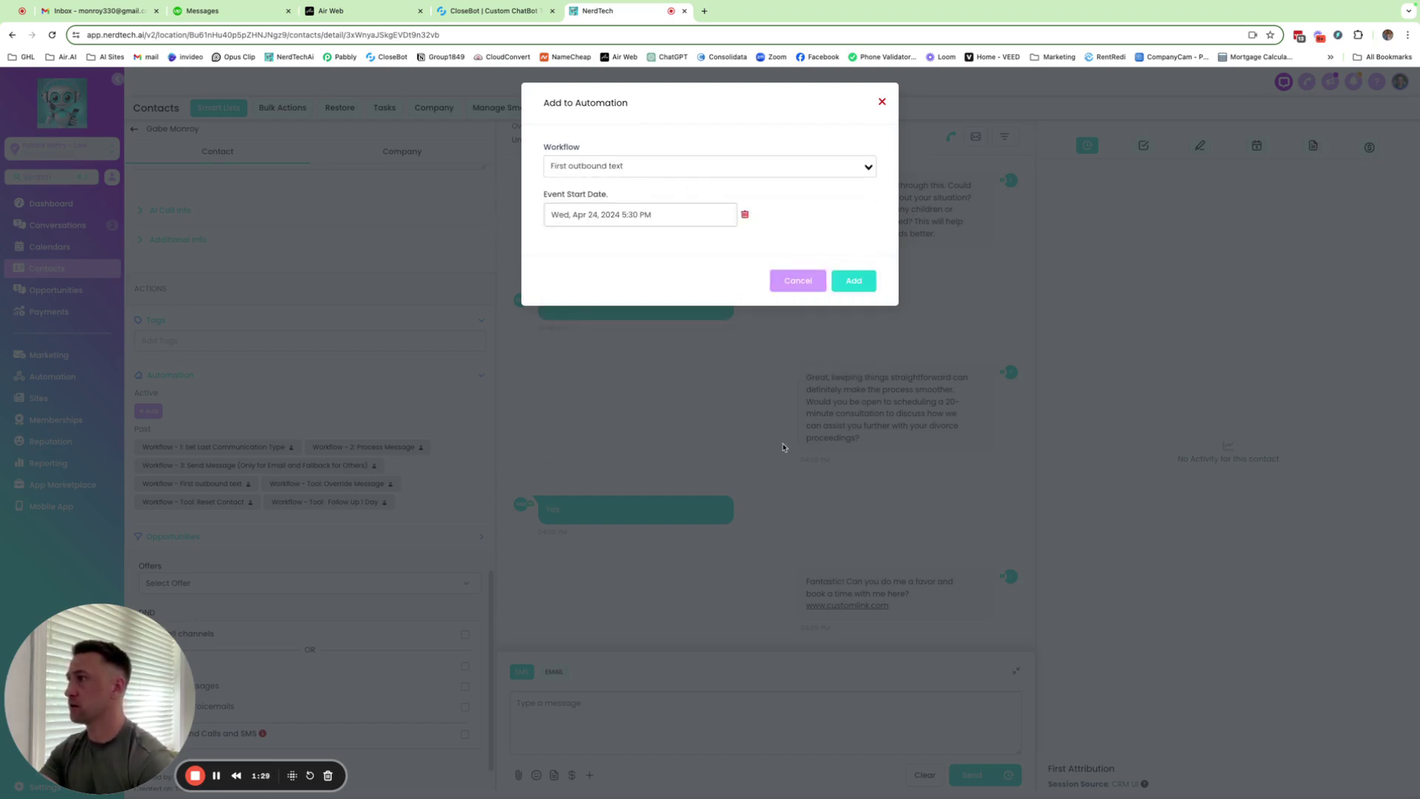
click(852, 281)
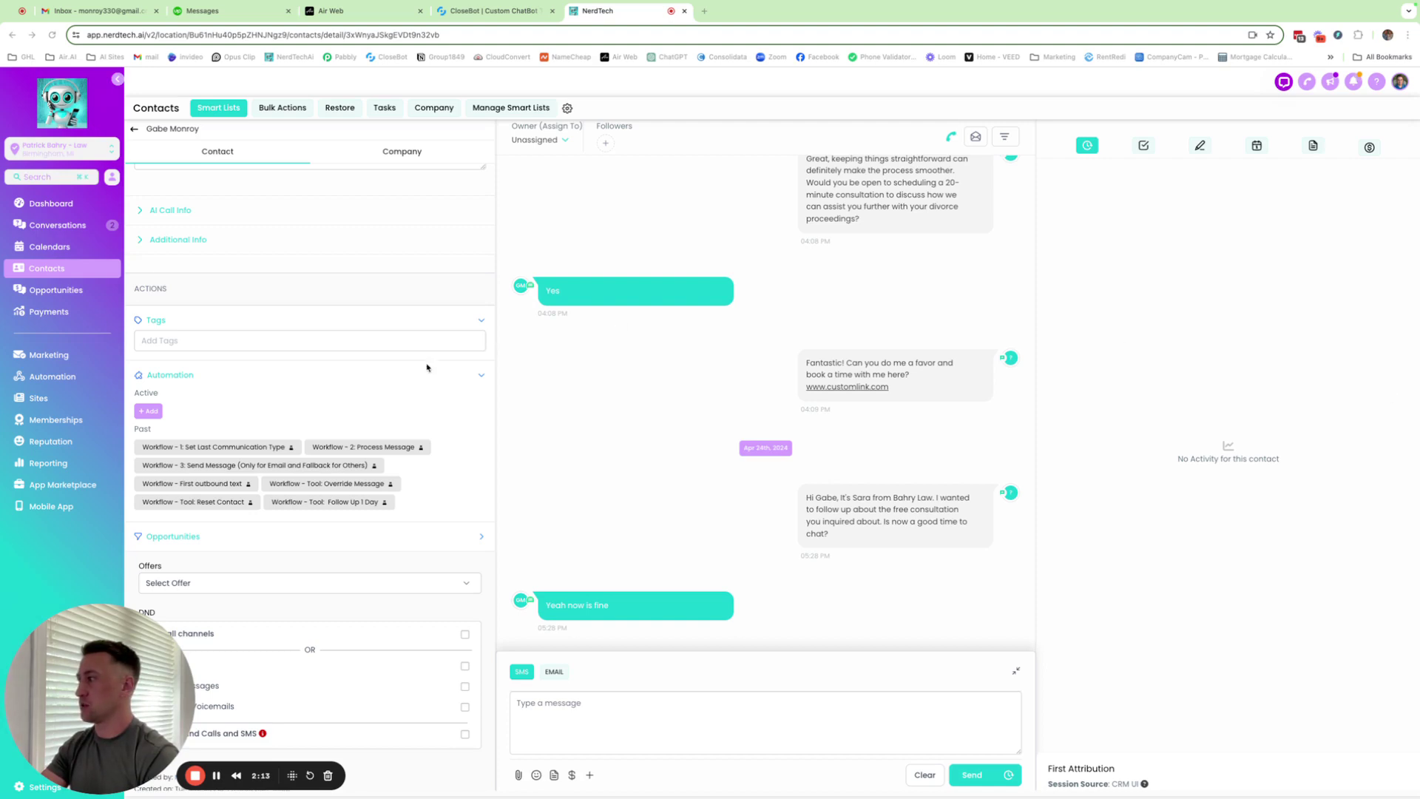
- Scroll the contact panel to confirm the CloseBot goals are still unchecked
scroll(364, 392, up, 5)
scroll(362, 392, up, 10)
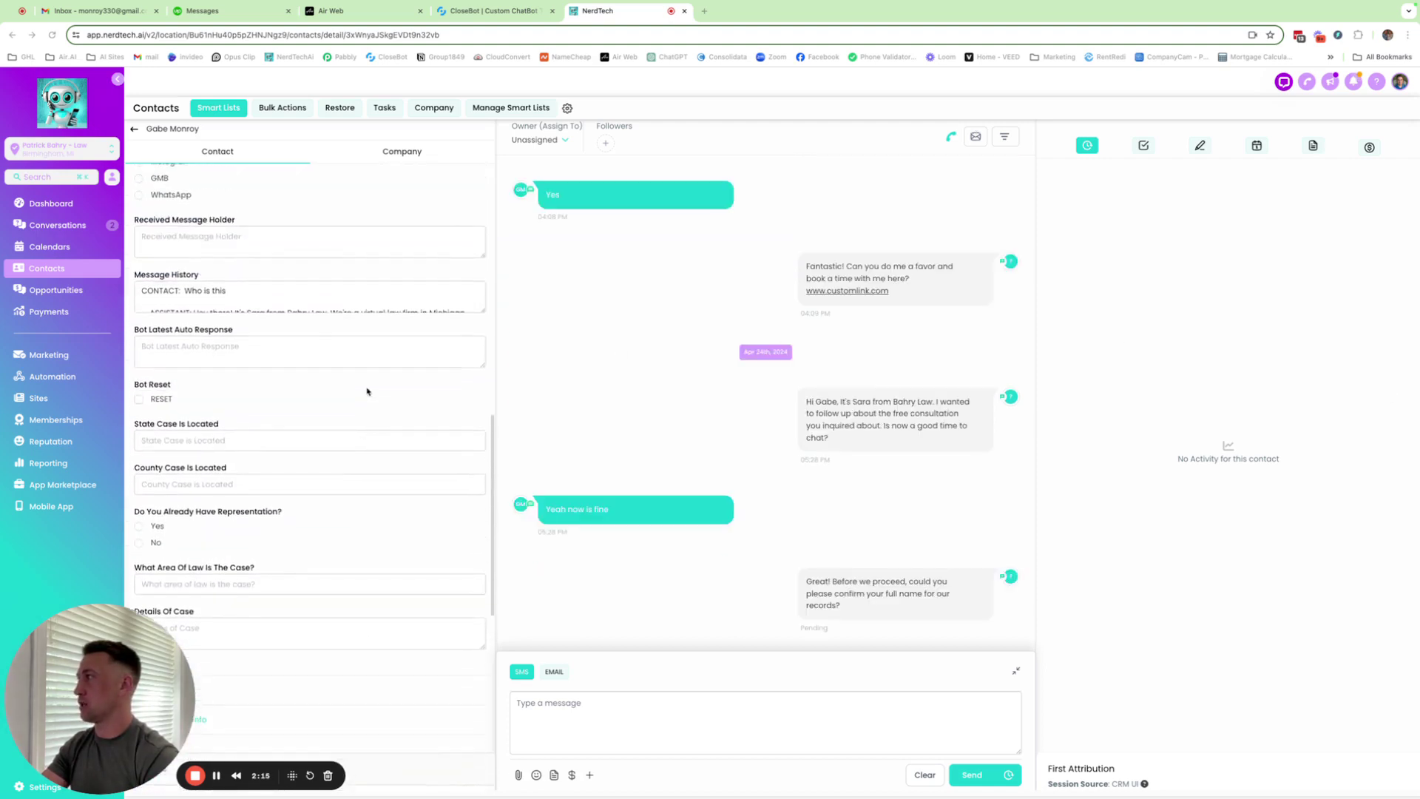
scroll(356, 393, down, 1)
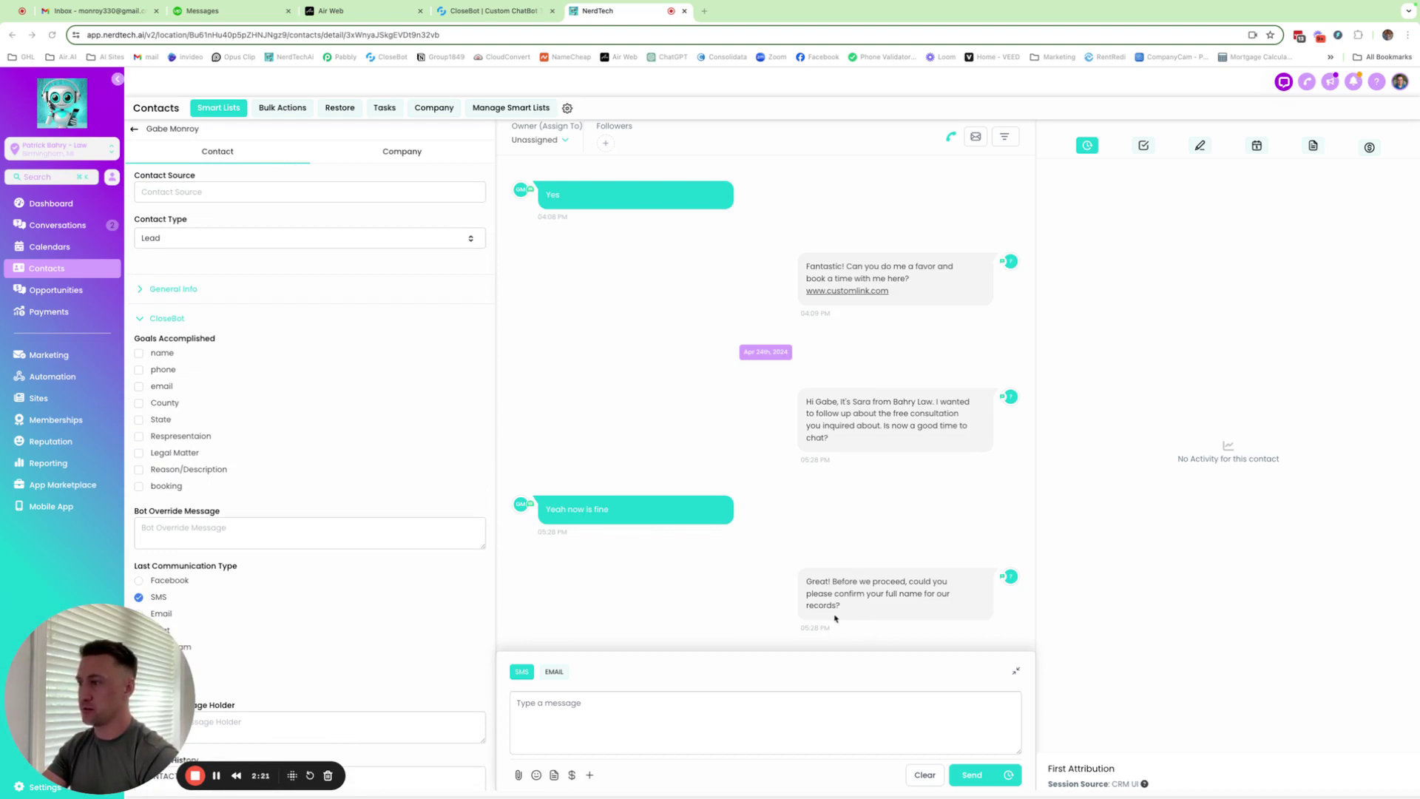
- Place the cursor in the SMS reply box of the contact's conversation
click(652, 708)
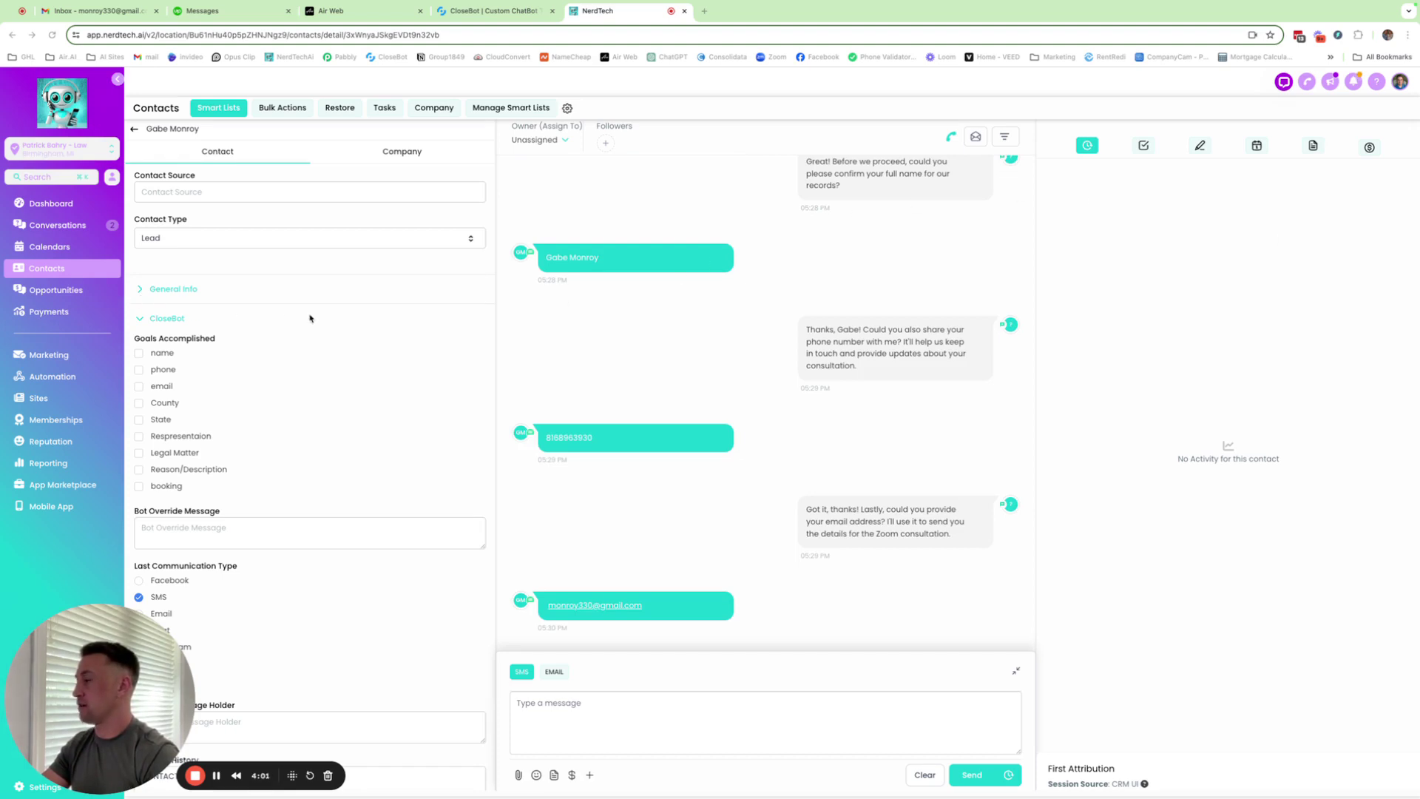
- Scroll the refreshed contact panel to check first name, last name, email and phone are filled
scroll(311, 318, up, 5)
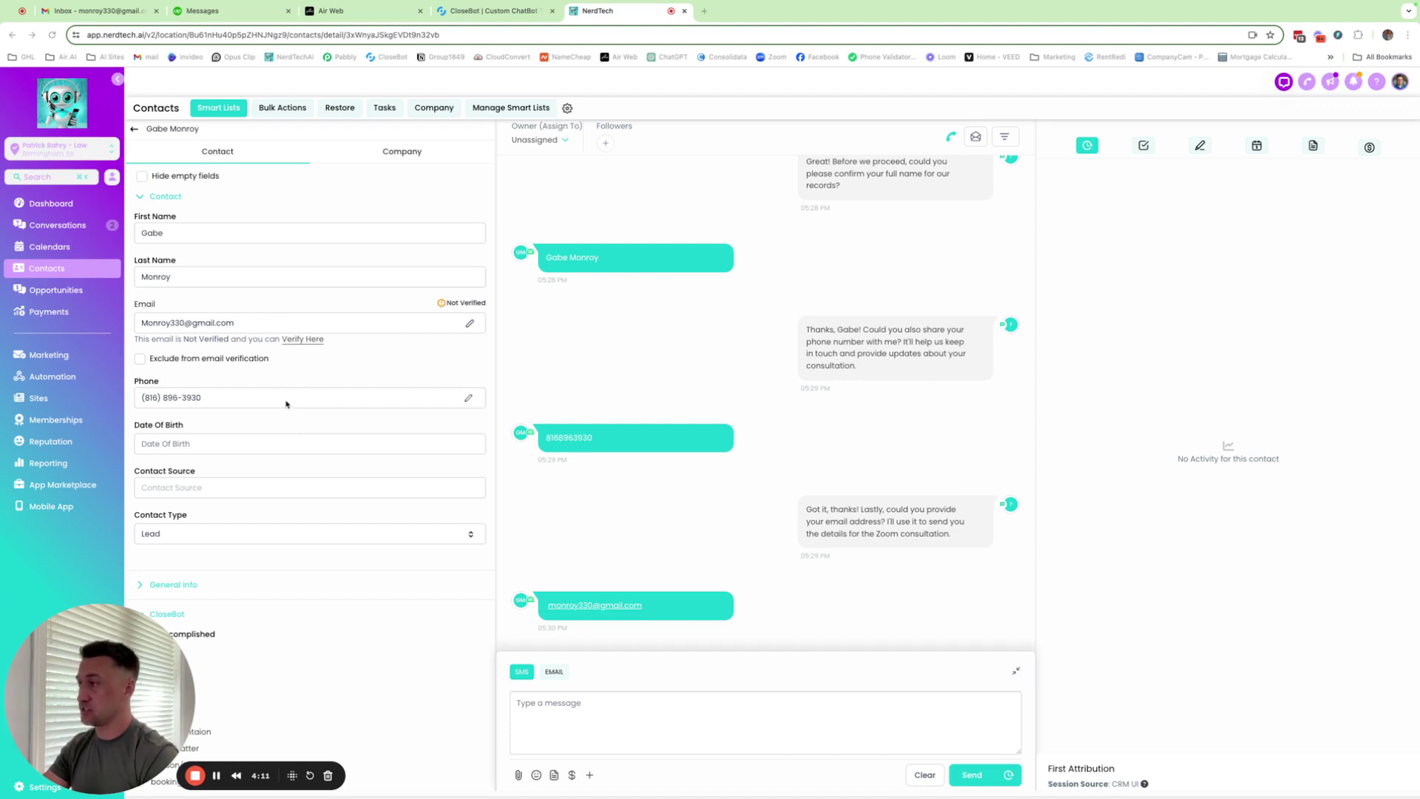
scroll(289, 406, down, 3)
scroll(292, 406, down, 2)
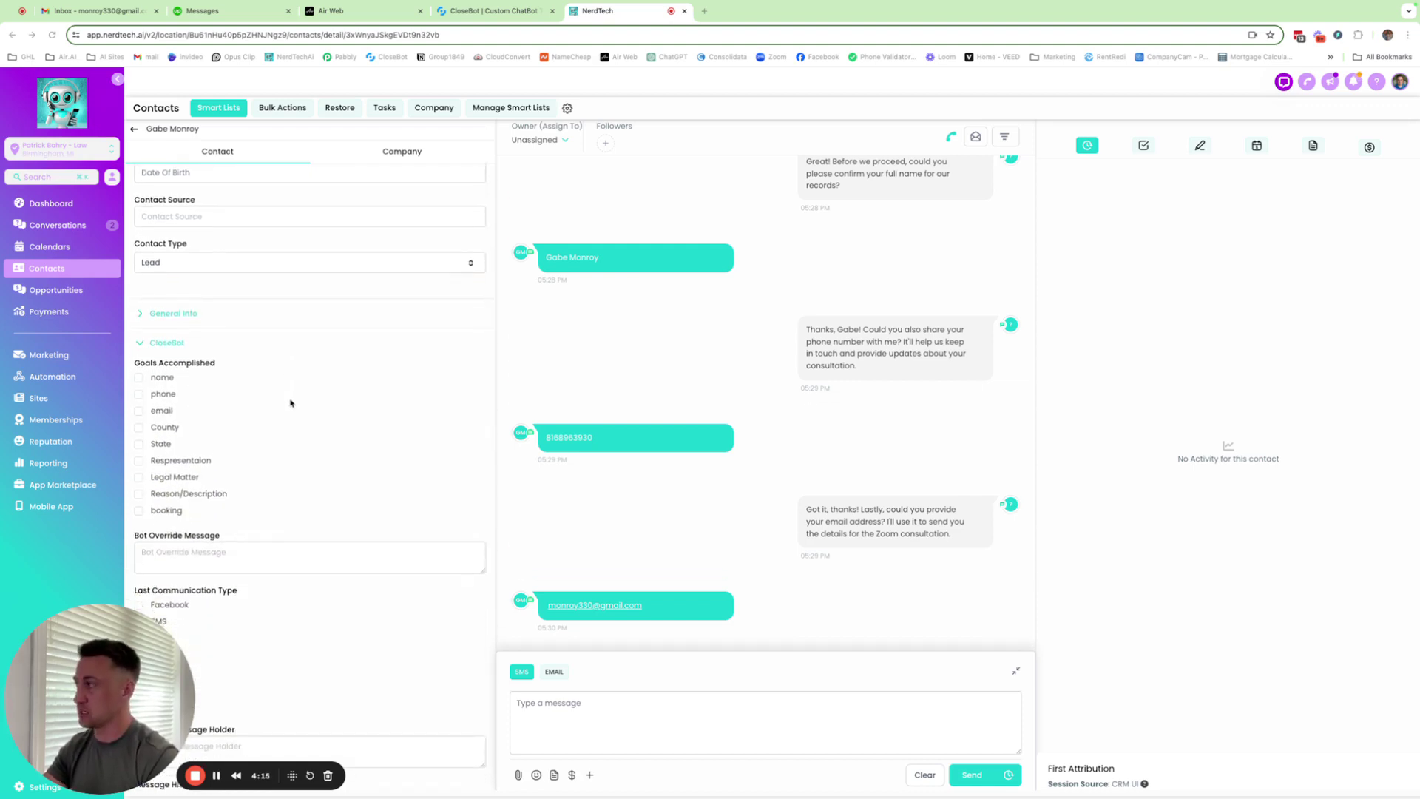
scroll(291, 404, up, 2)
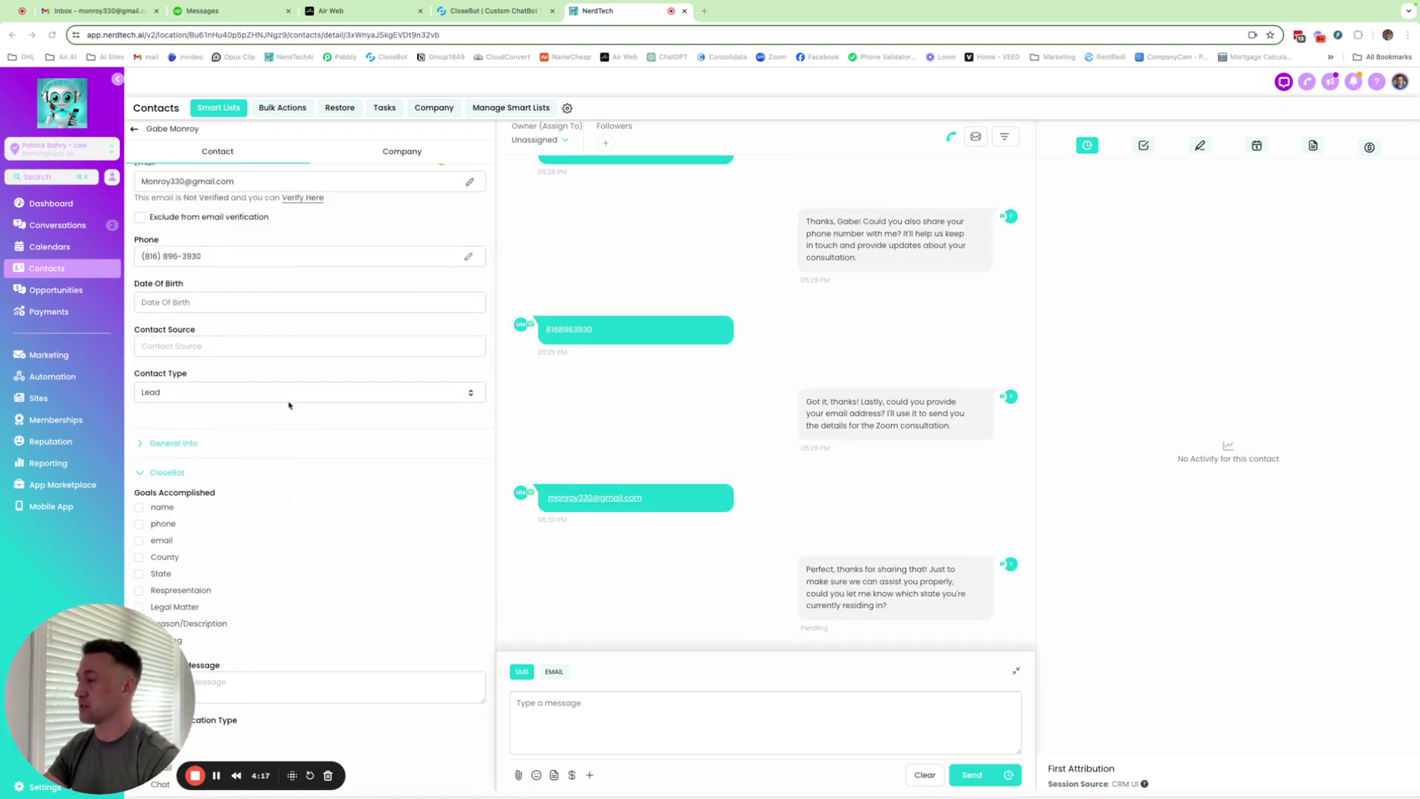
scroll(322, 412, down, 4)
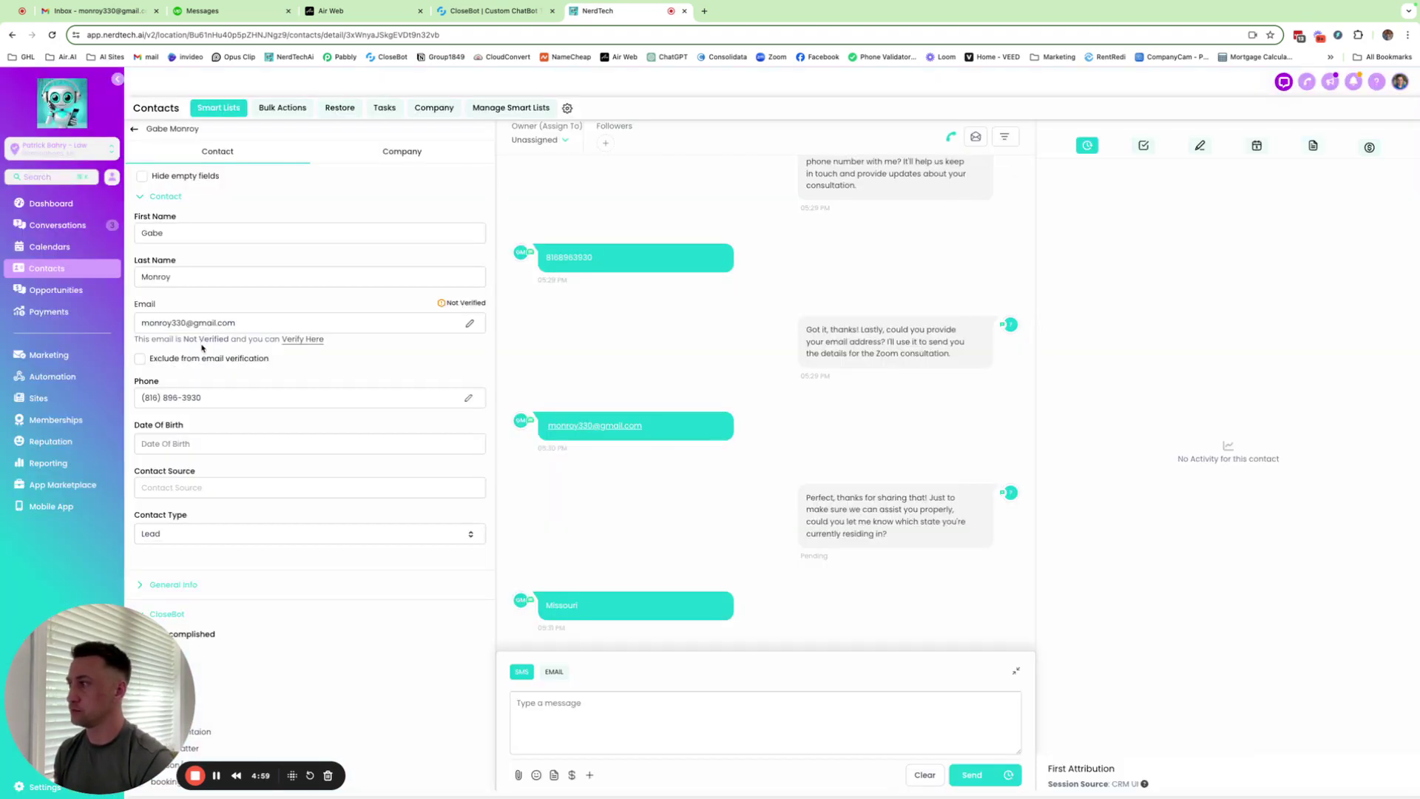
- Erase the stray 'jac' draft typed into the SMS composer
scroll(292, 433, down, 10)
scroll(292, 432, up, 1)
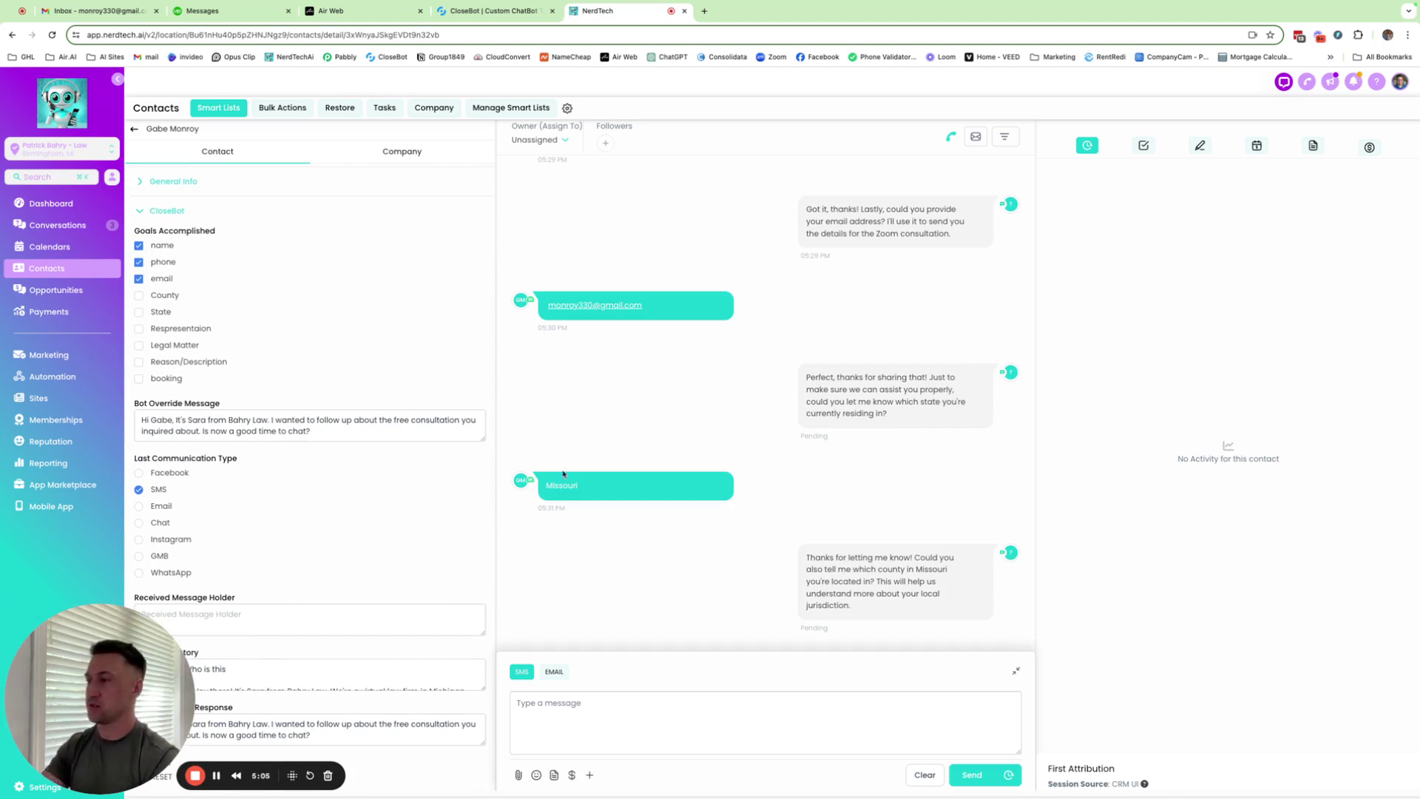
scroll(780, 514, down, 1)
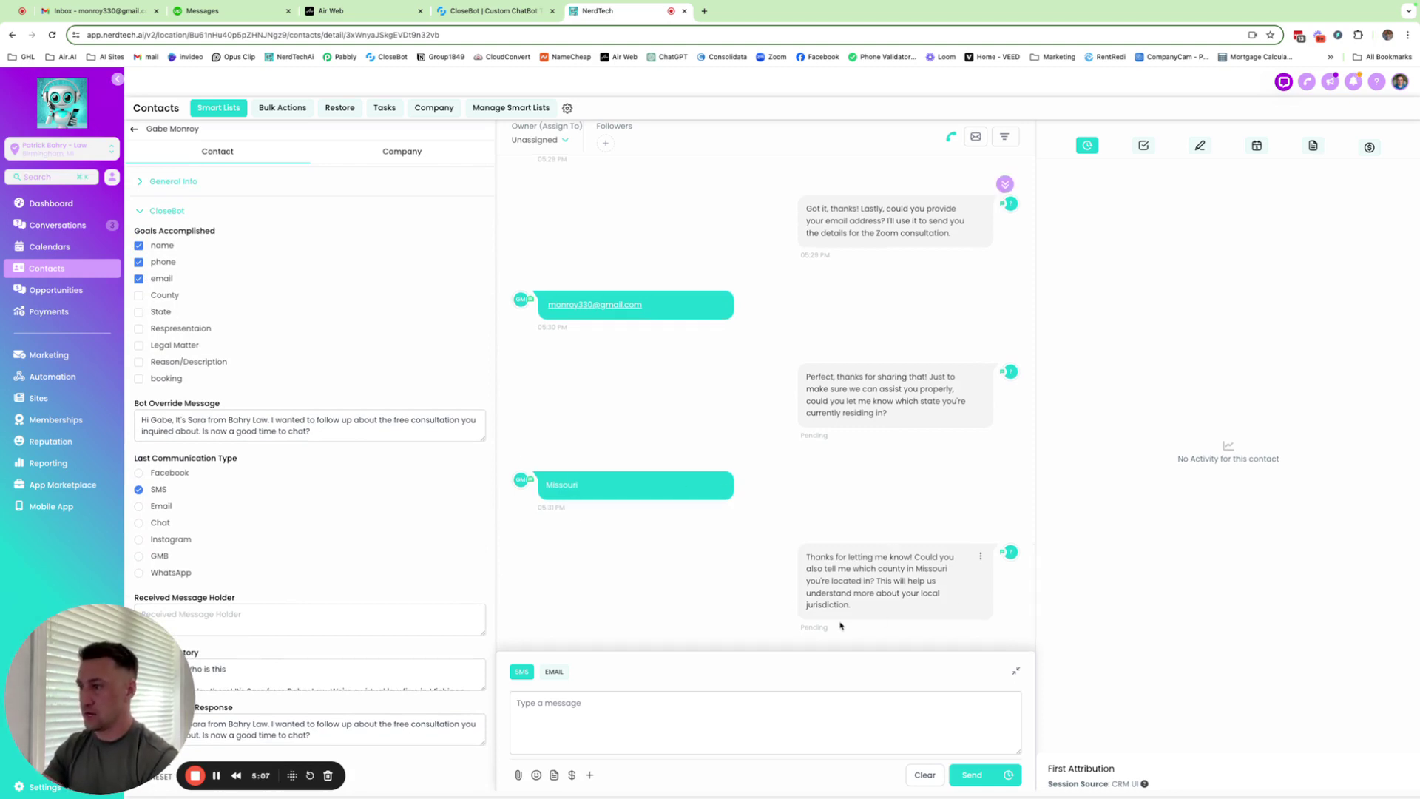
text(jac)
key(BackSpace)
key(BackSpace)
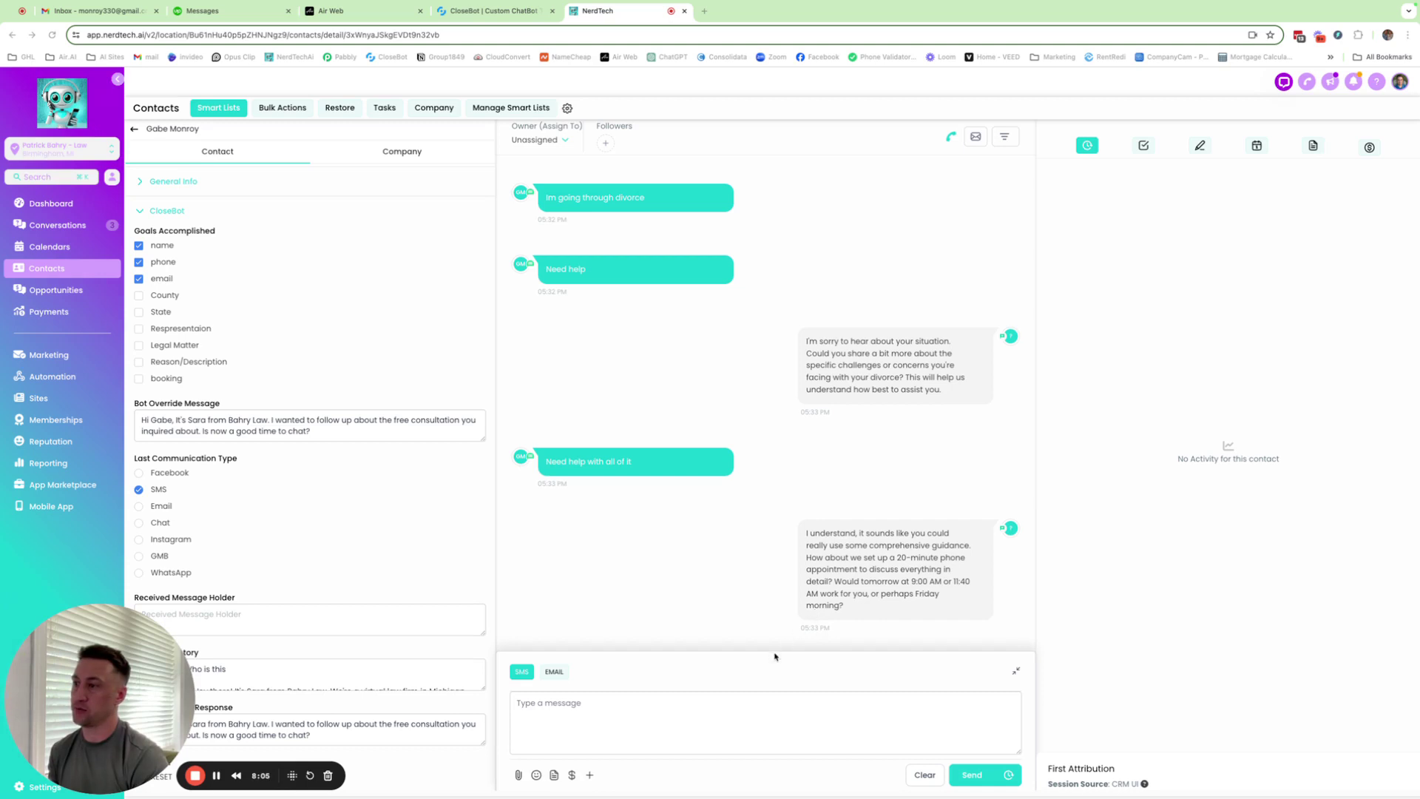
- Draft 'how about triday morning' in the SMS composer, then select and delete it
click(712, 715)
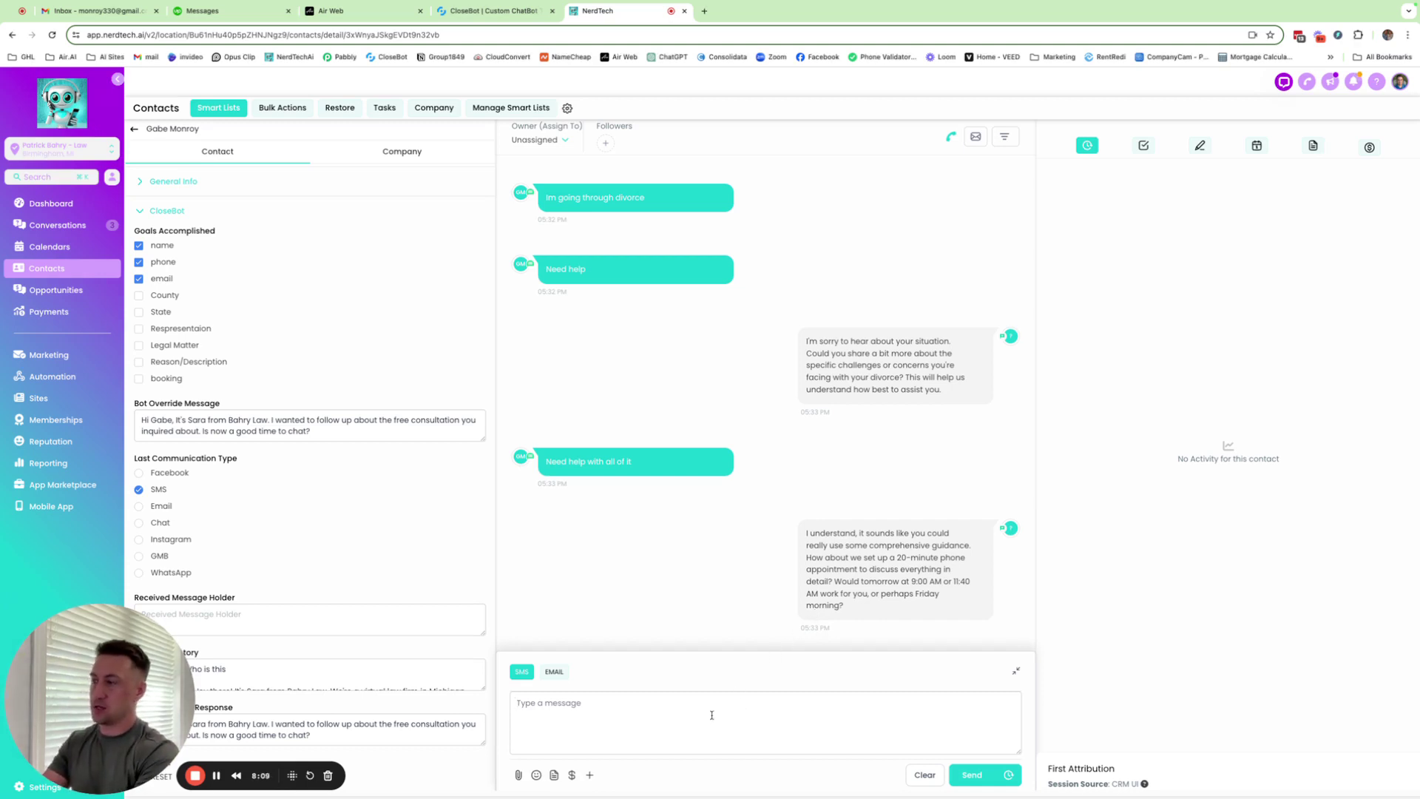
text(how about t)
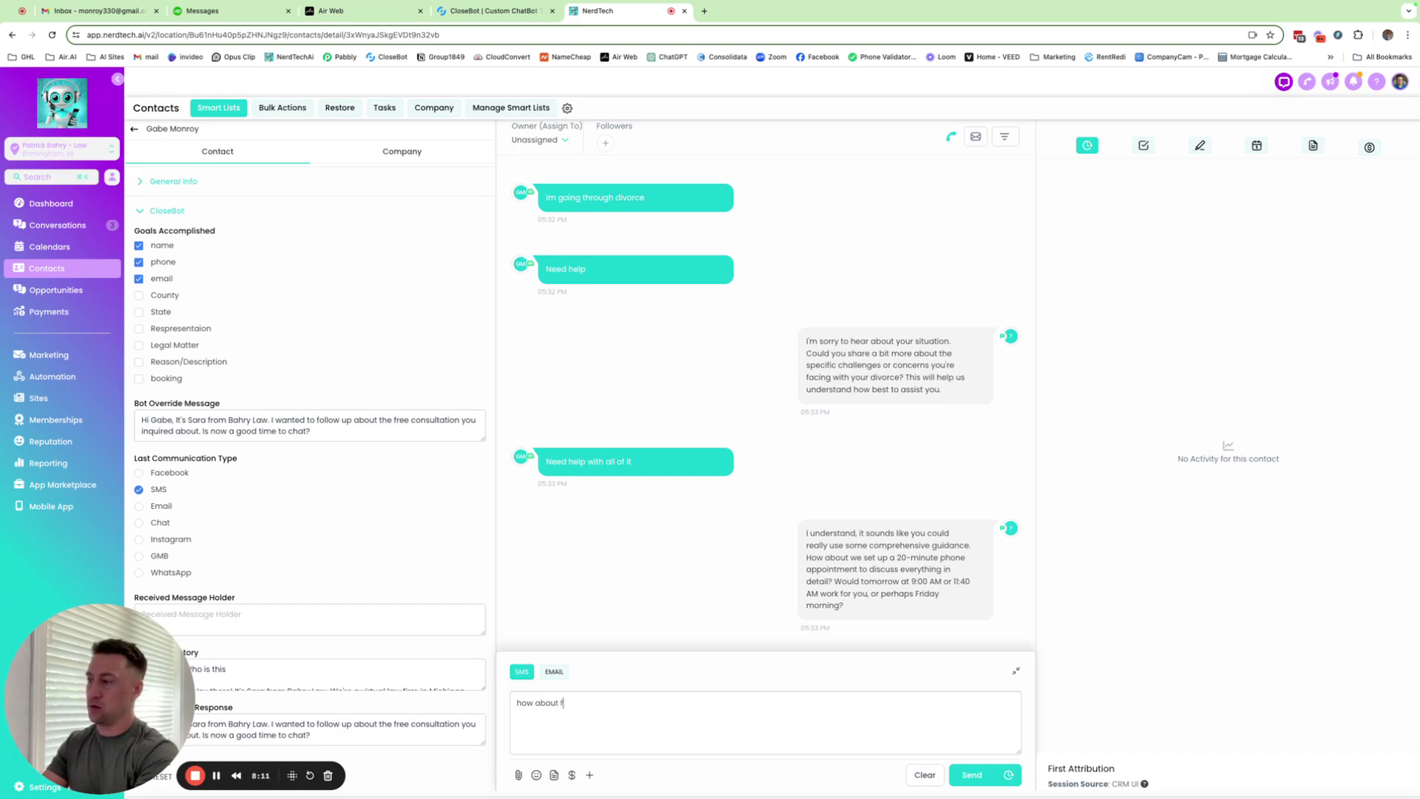
text(riday morning)
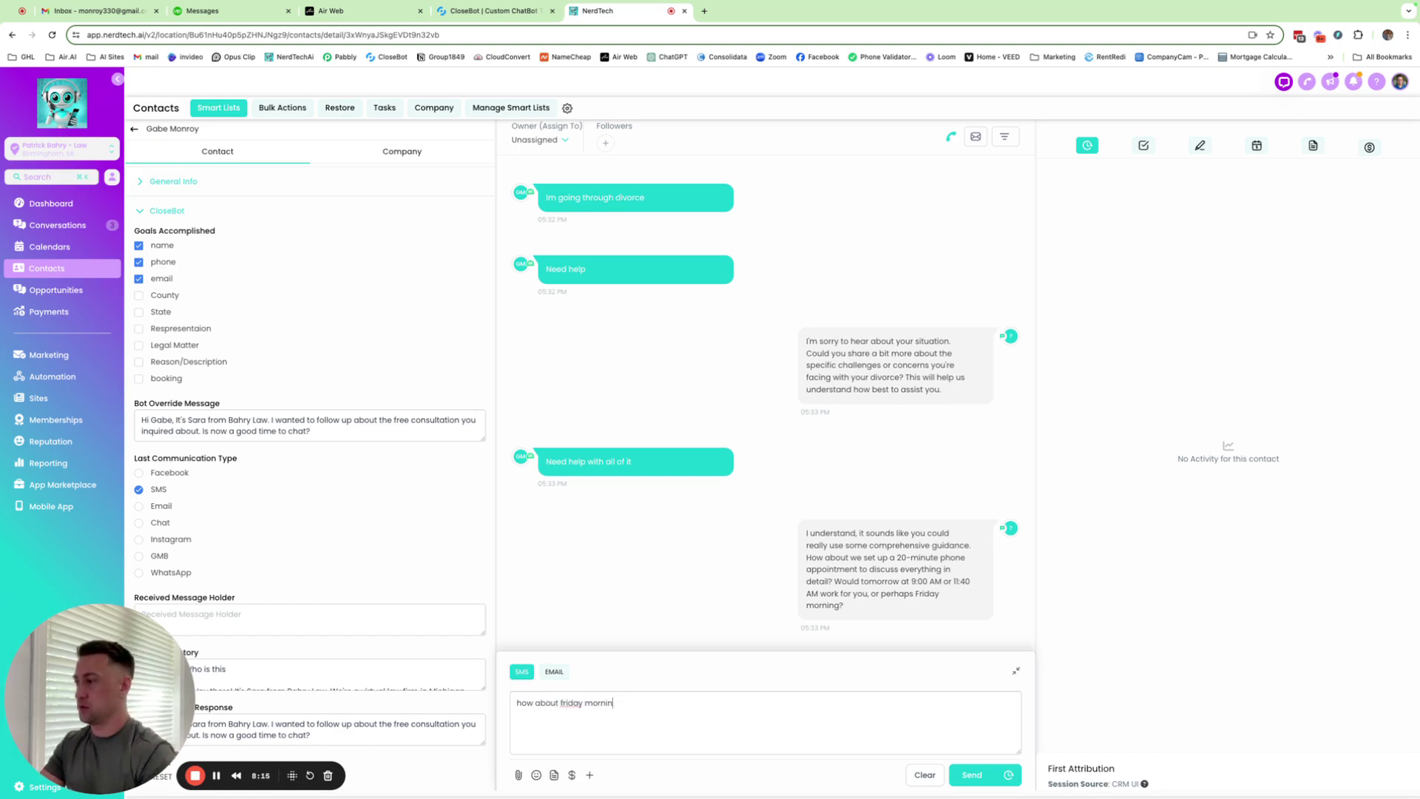
key(alt+shift+Left)
key(alt+shift+Left)
key(alt+shift+Left)
key(alt+shift+Left)
key(BackSpace)
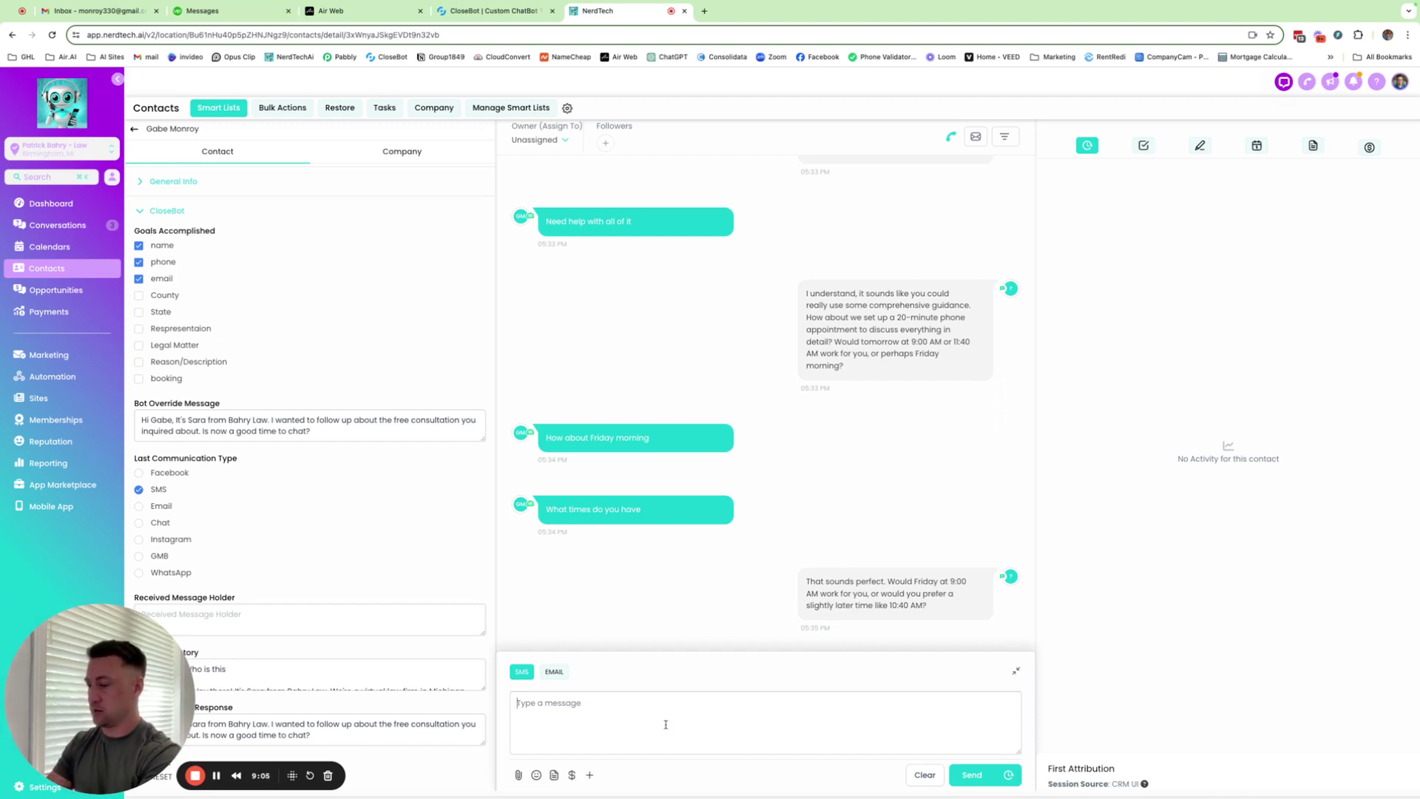
- Type '9 am' in the SMS composer and erase it without sending
text(9 am)
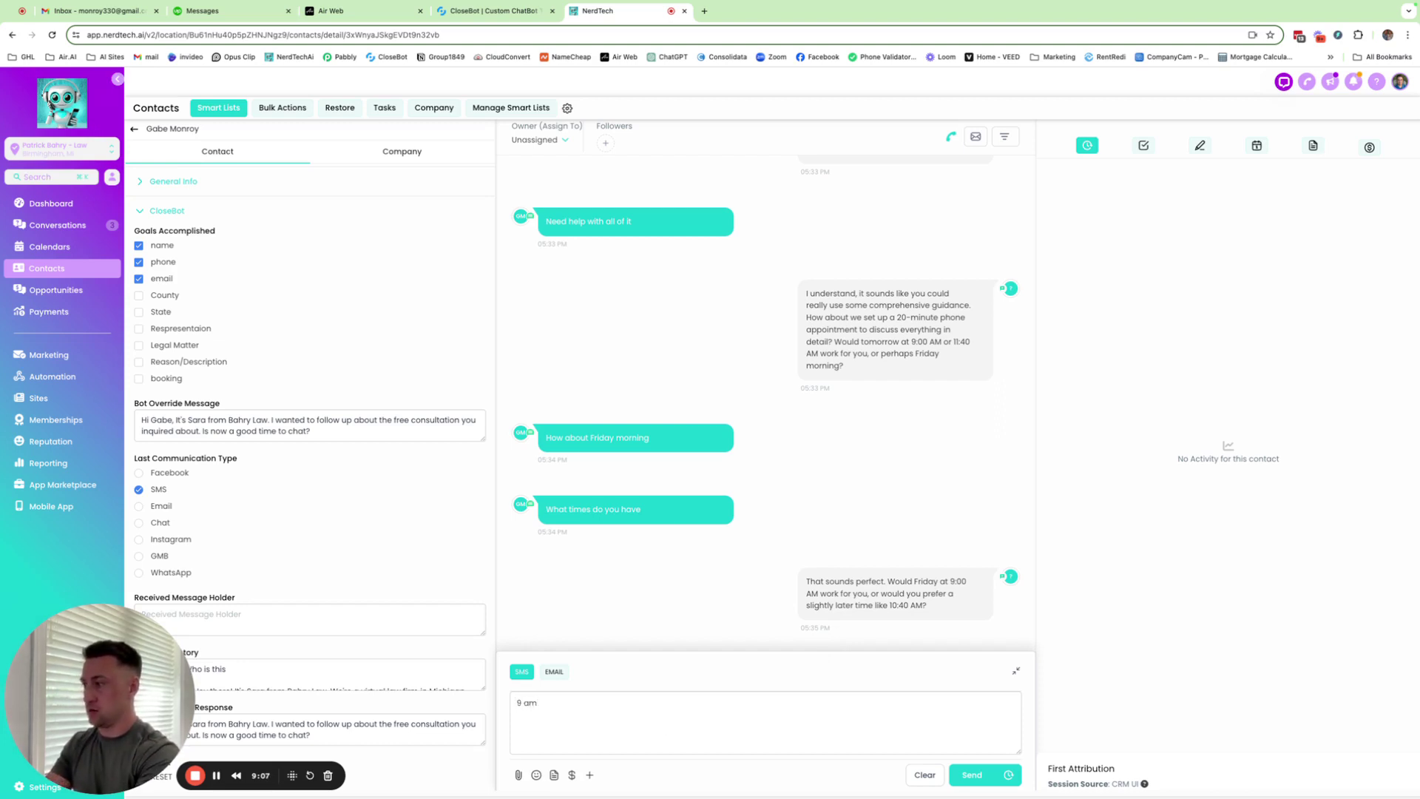
key(BackSpace)
key(BackSpace)
key(BackSpace)
key(BackSpace)
key(BackSpace)
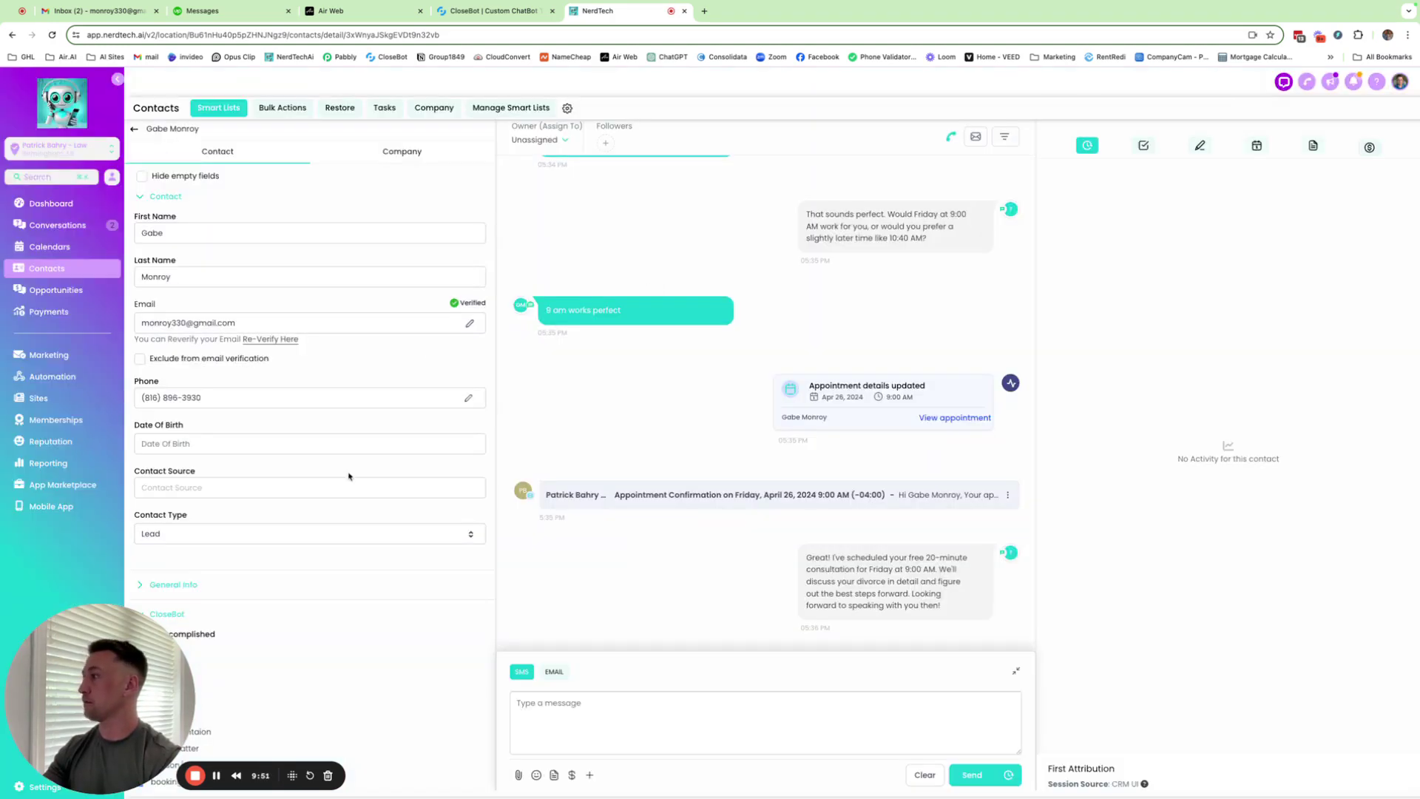
scroll(351, 476, down, 10)
scroll(351, 476, up, 5)
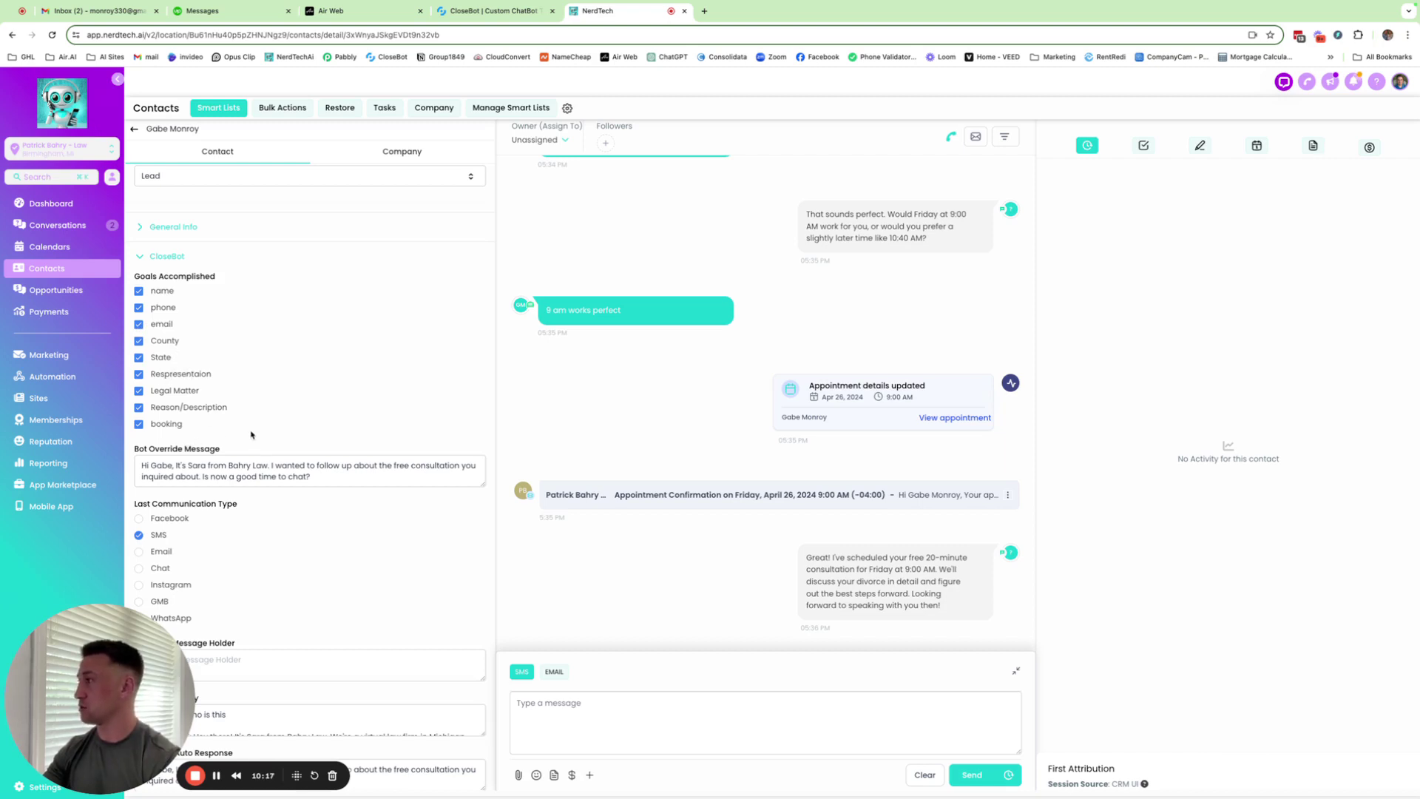
scroll(253, 437, down, 3)
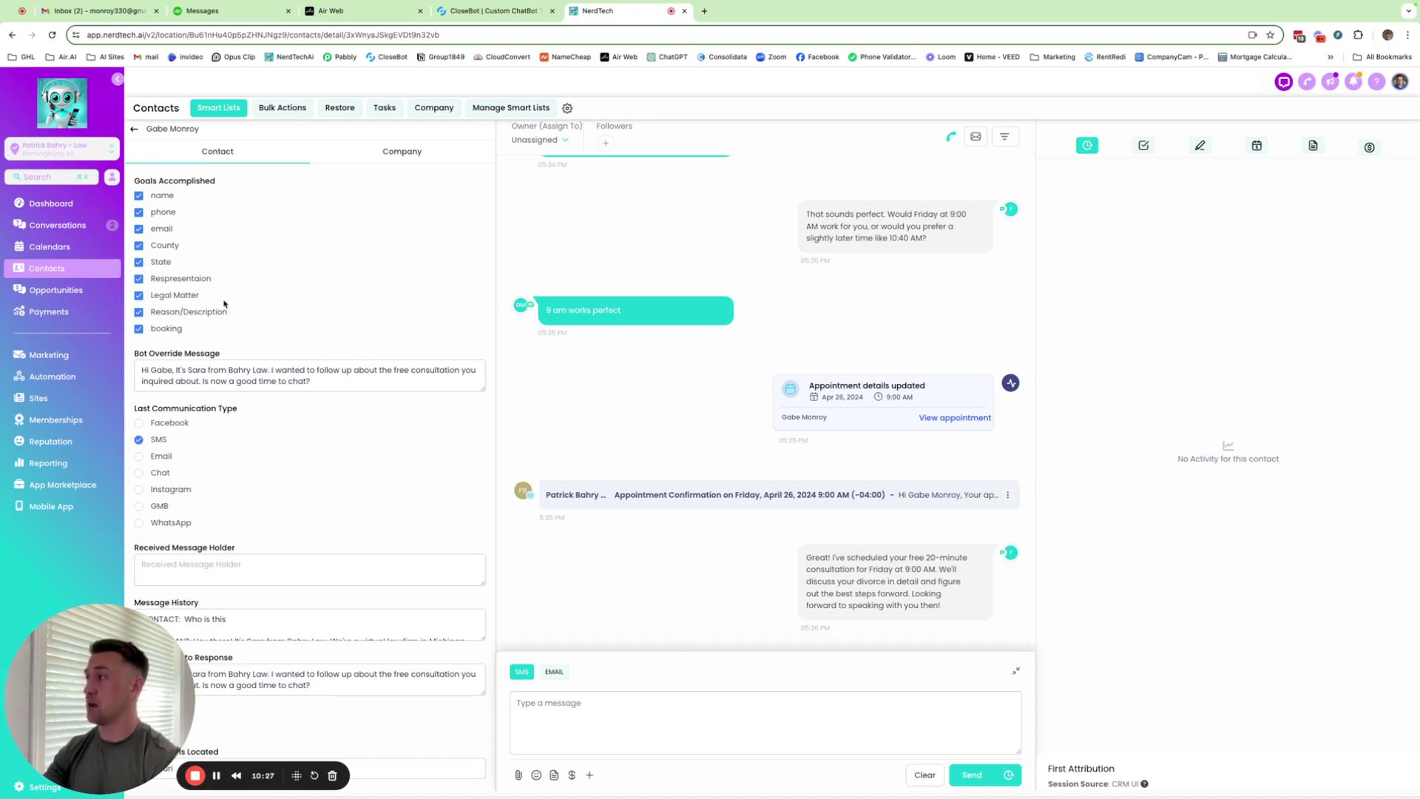
scroll(311, 474, down, 5)
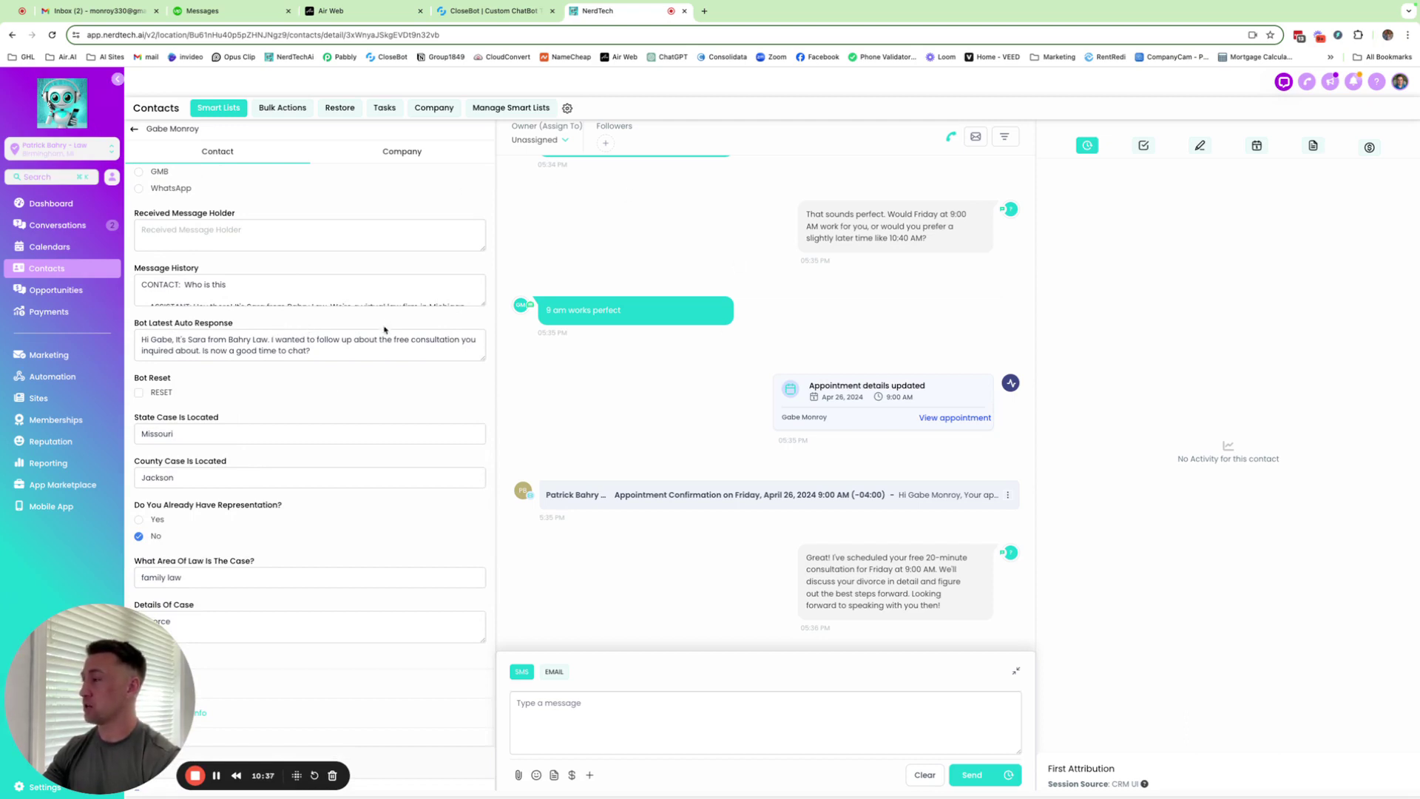
scroll(384, 331, down, 1)
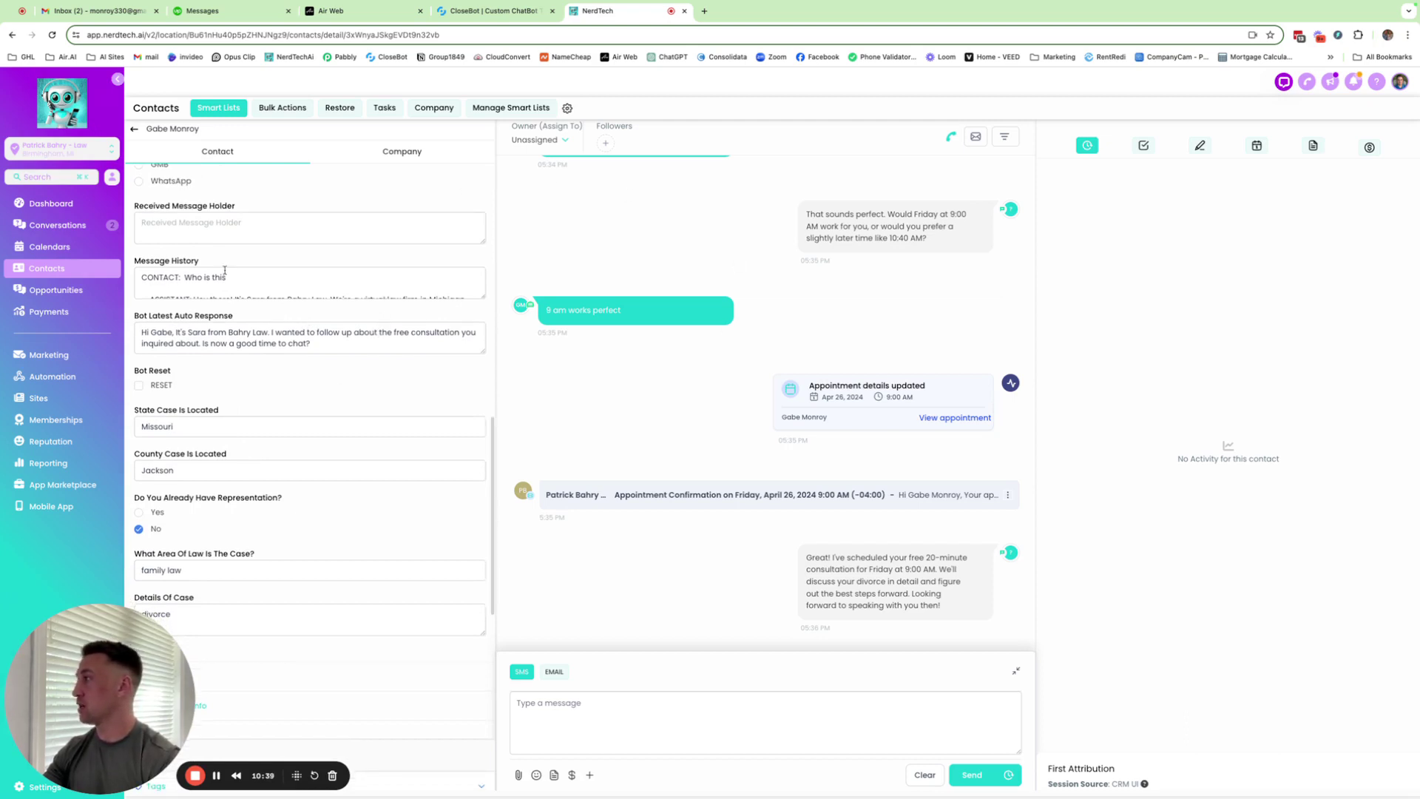
scroll(196, 266, down, 4)
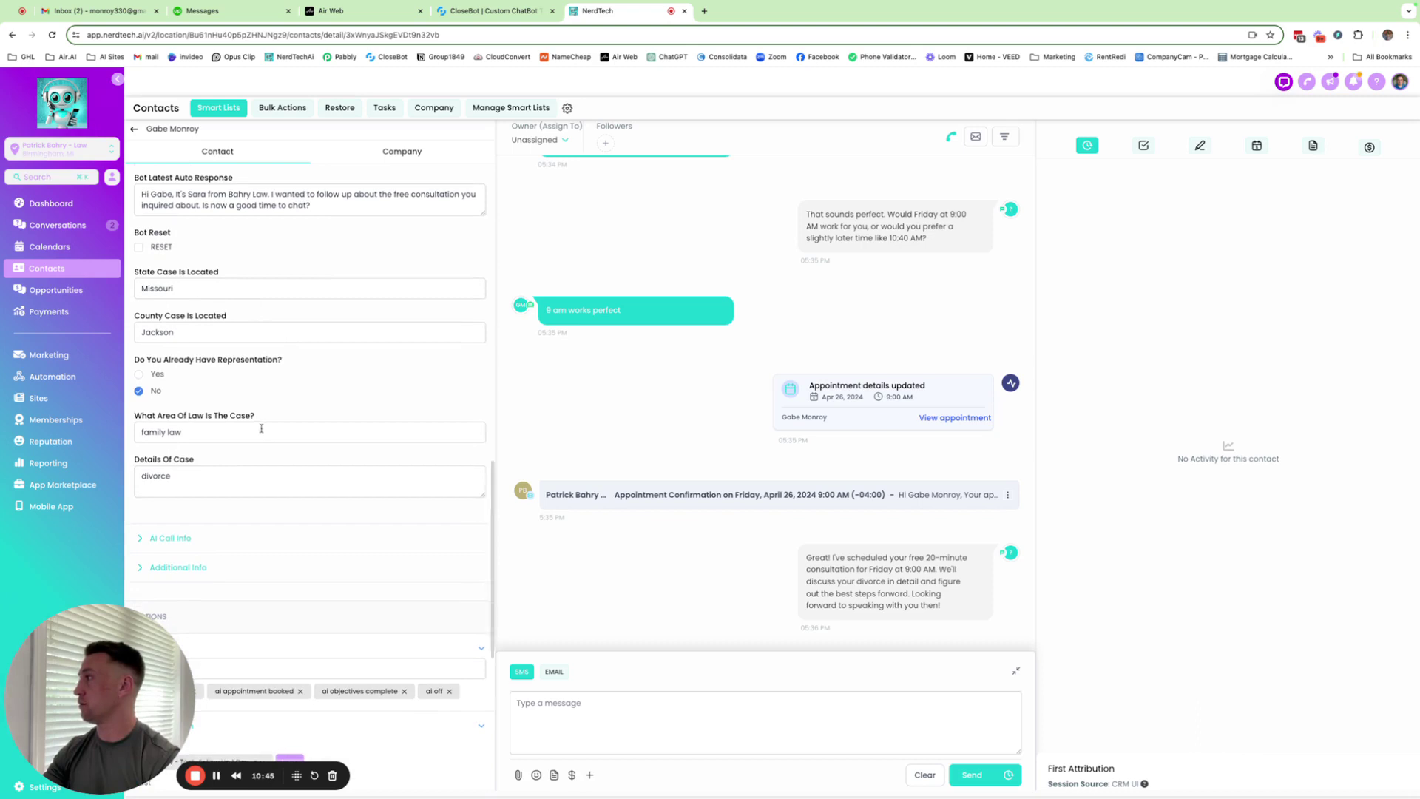
scroll(185, 473, down, 3)
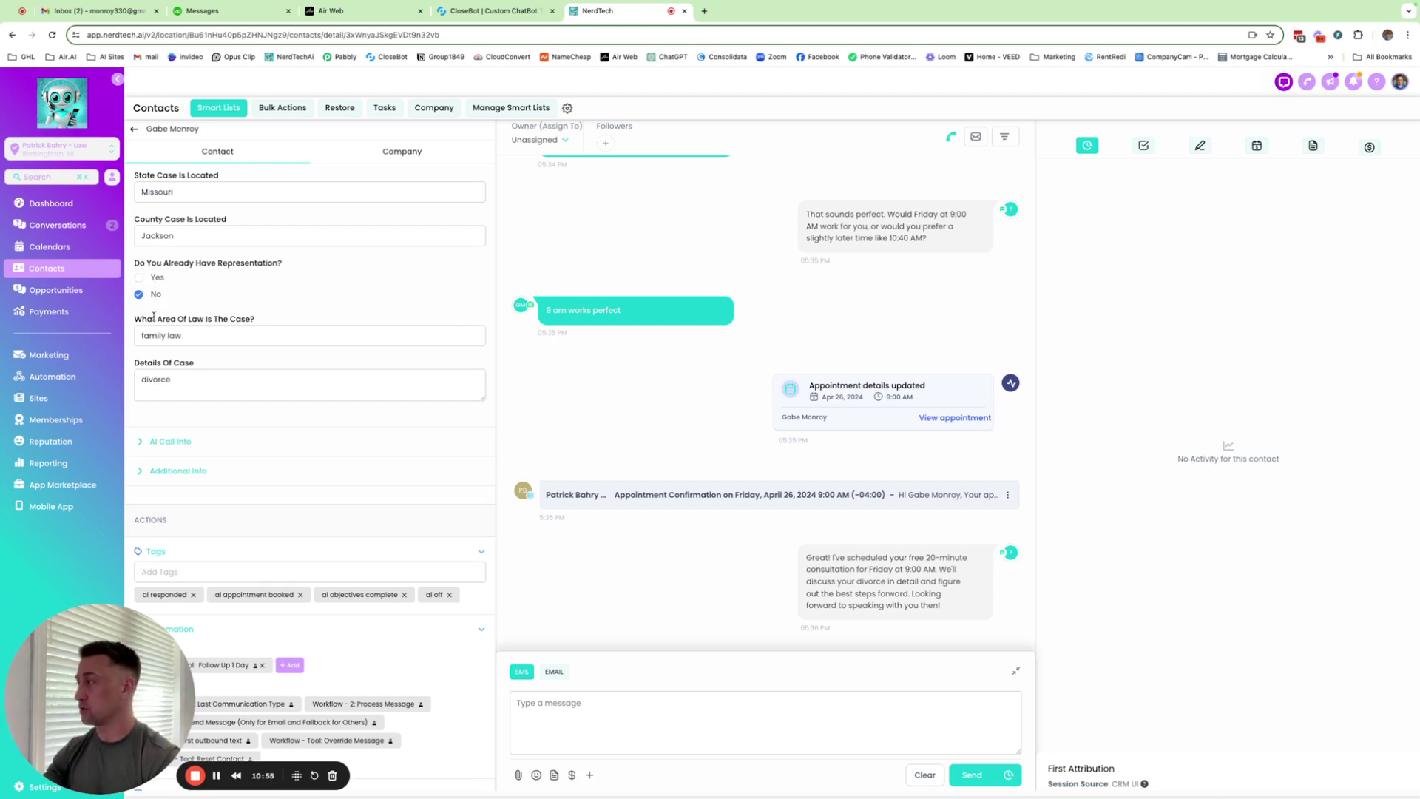
scroll(349, 336, down, 2)
scroll(348, 332, up, 6)
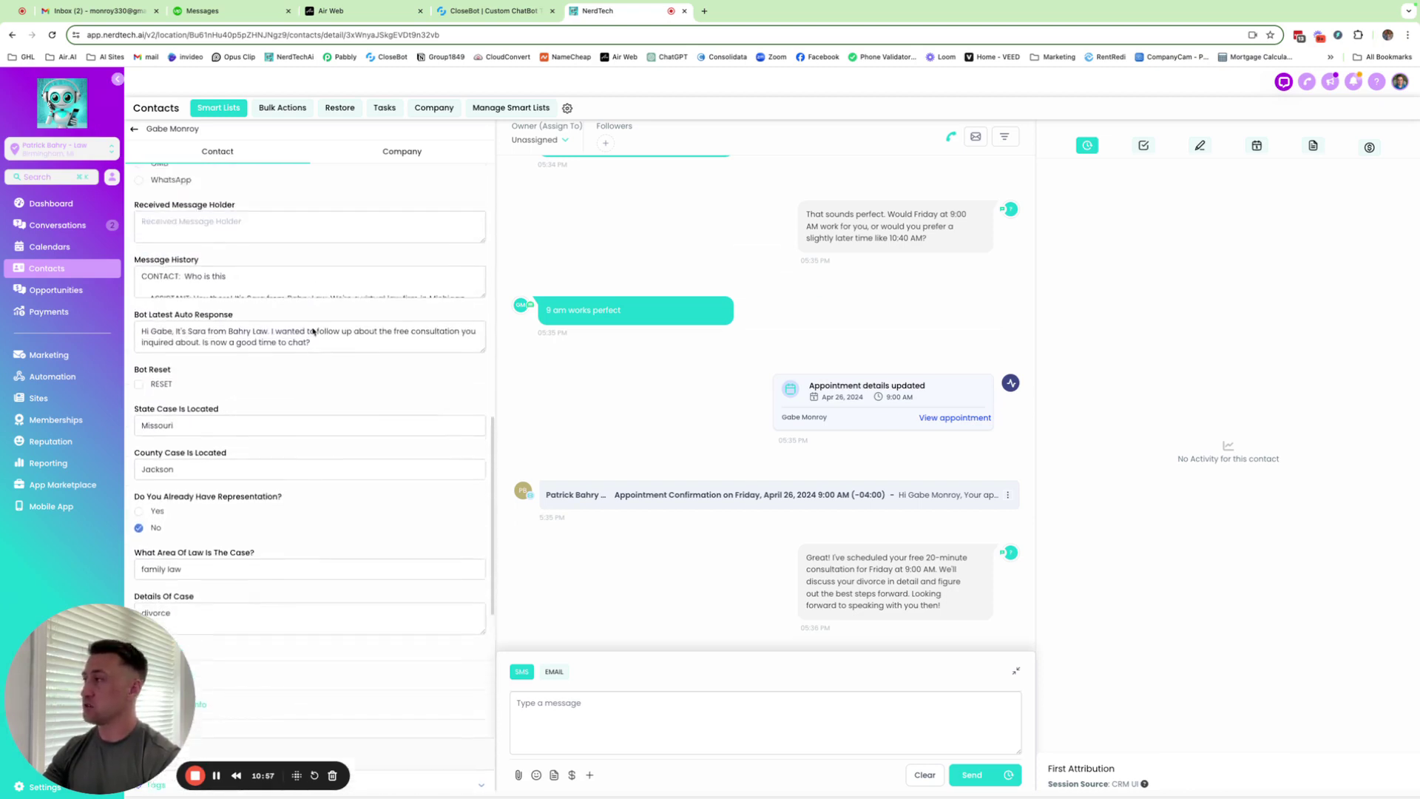
scroll(312, 327, up, 6)
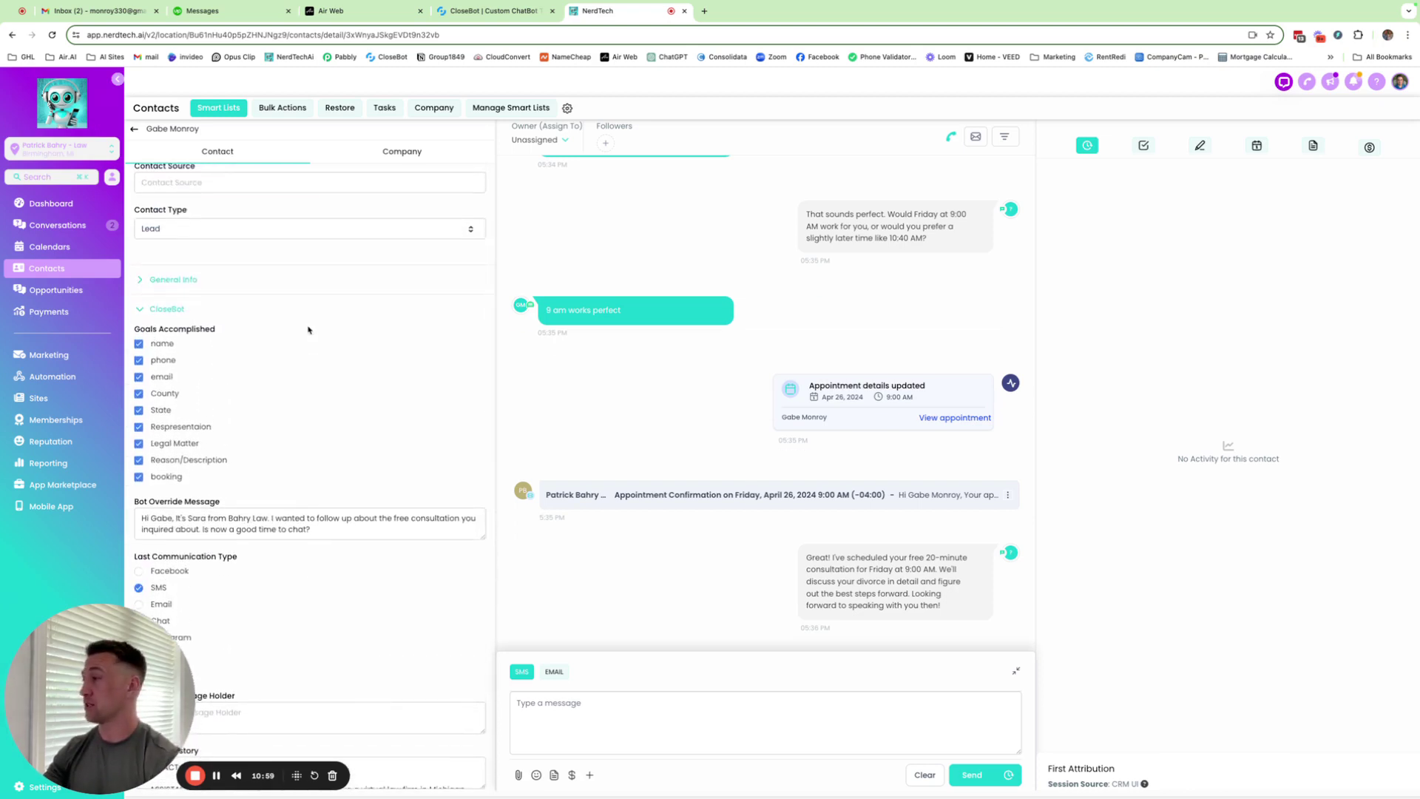